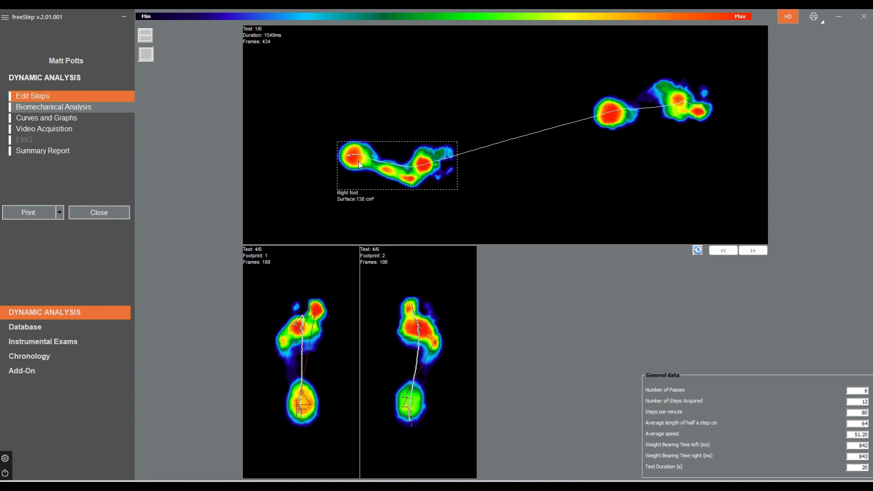
Look through the biomechanical analysis, curves and graphs, and video acquisition views, and return to the step editing view.
left_click(54, 108)
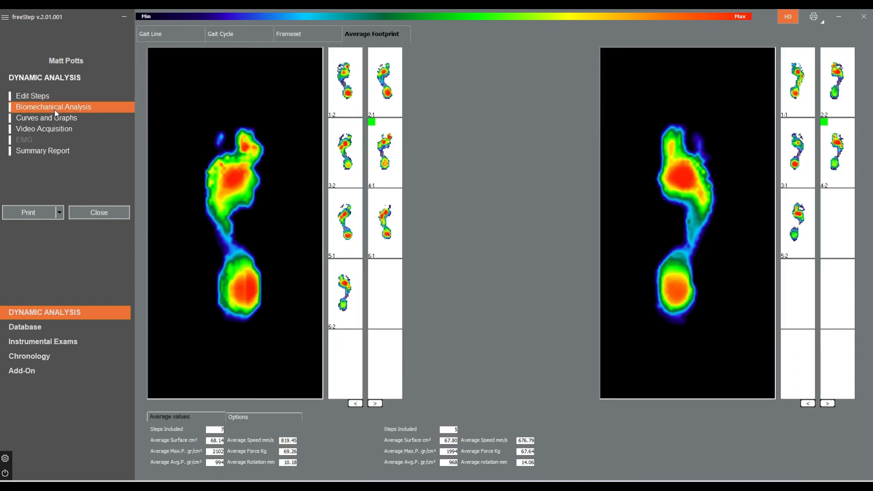
left_click(55, 120)
left_click(53, 128)
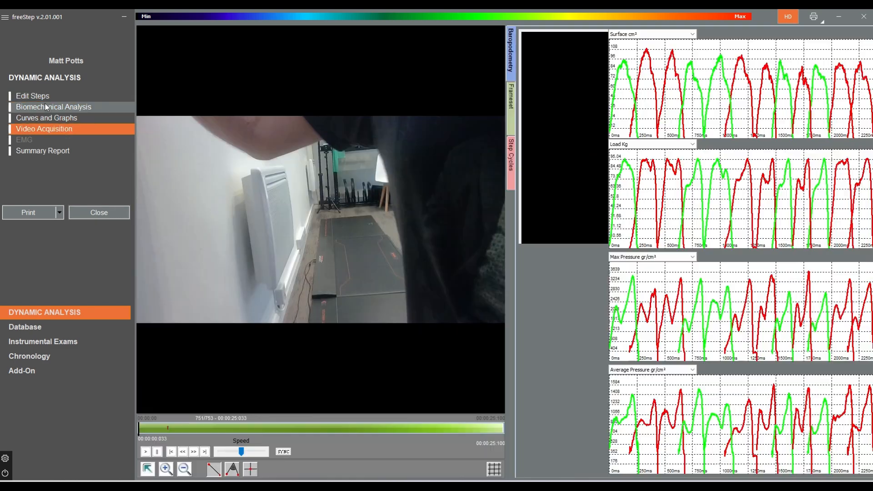
left_click(36, 96)
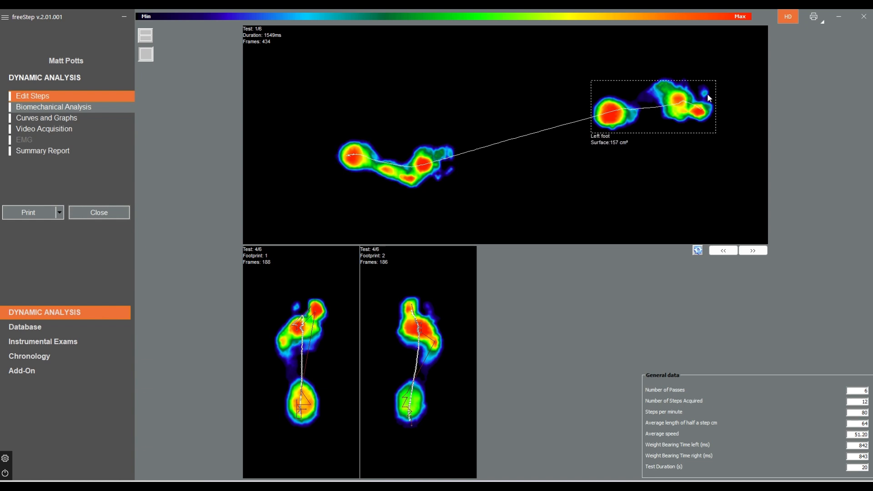
Browse the recorded passes from test 1 to test 6 and check the options available for the left footprint in test 6.
left_click(752, 251)
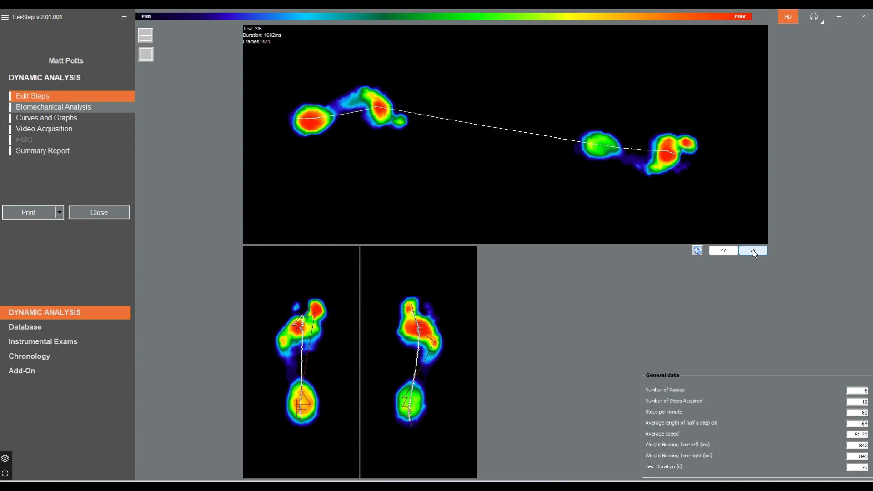
left_click(752, 250)
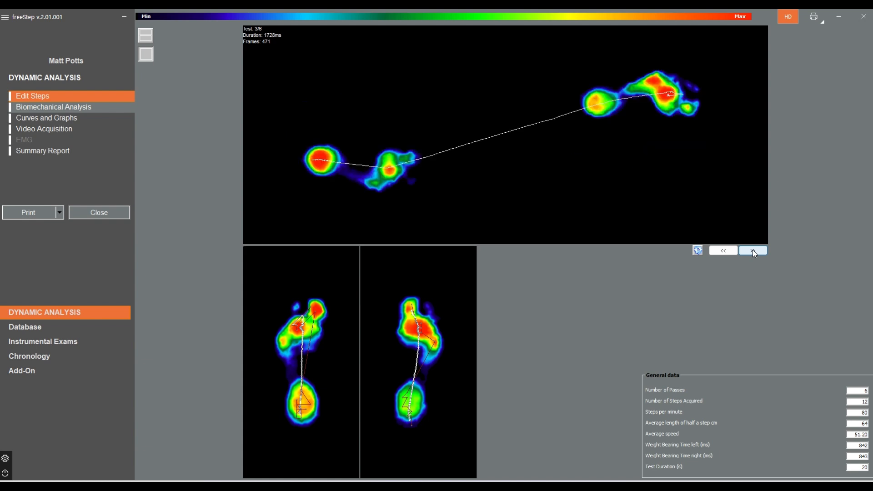
left_click(752, 250)
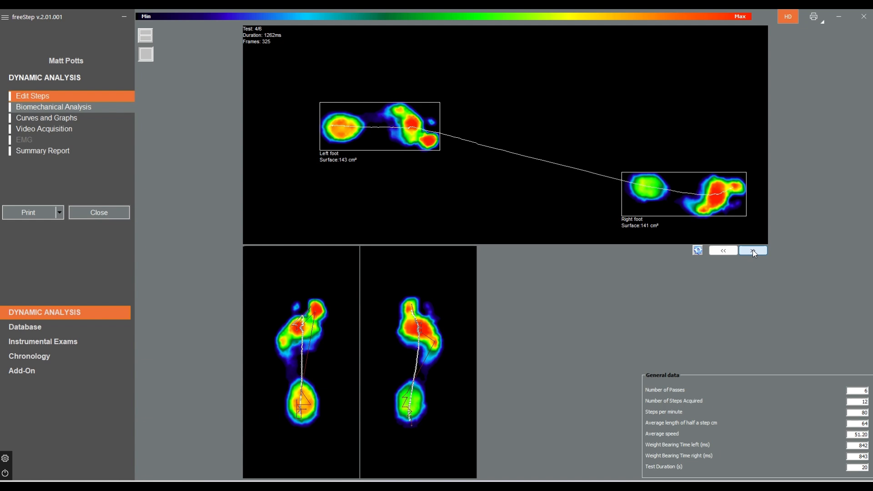
left_click(752, 250)
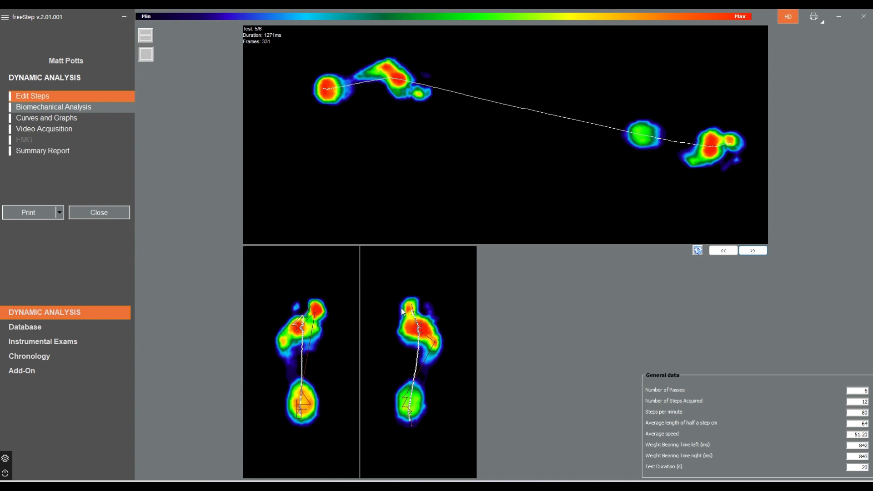
left_click(385, 81)
left_click(753, 250)
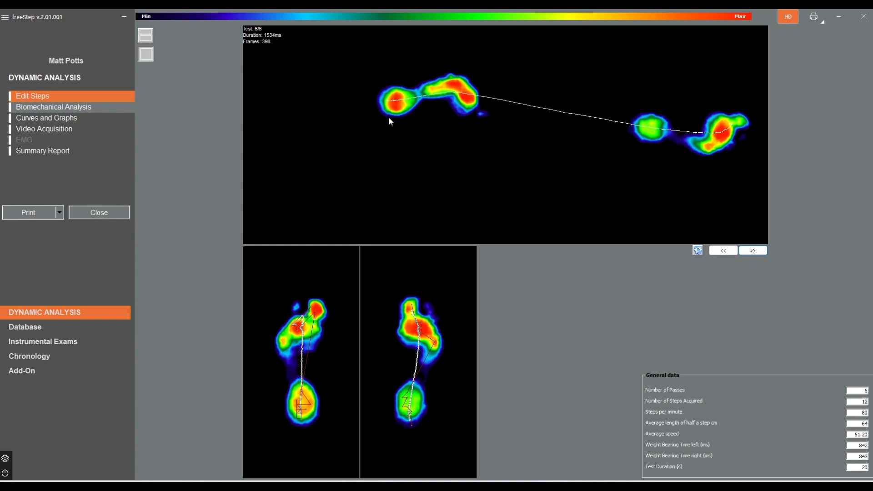
right_click(407, 99)
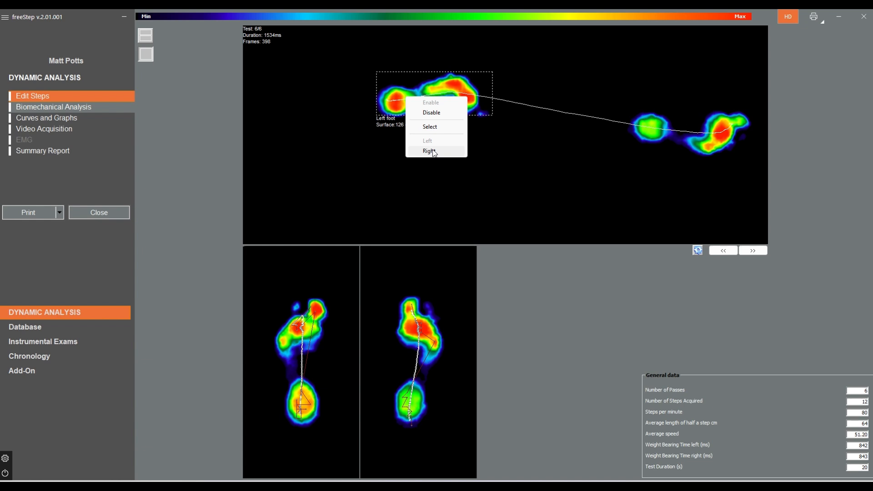
left_click(552, 175)
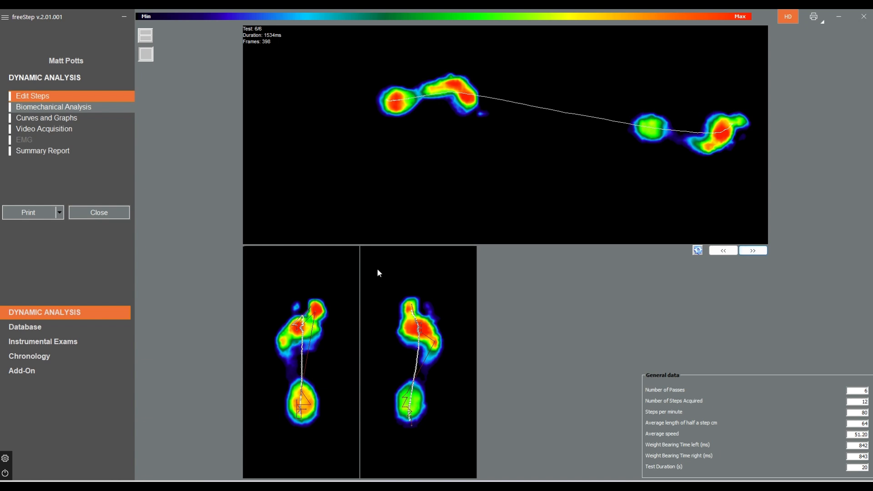
Open the gait line view of the biomechanical analysis and overlay the foot frame on the footprints.
left_click(60, 108)
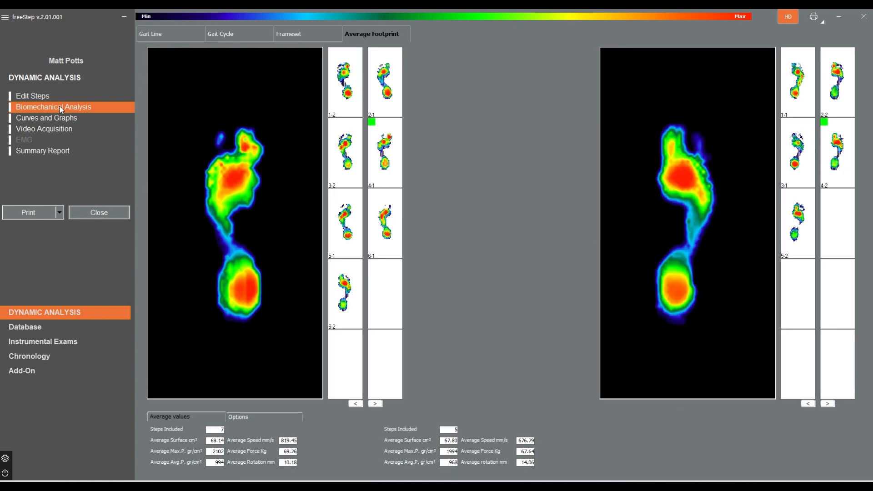
left_click(149, 37)
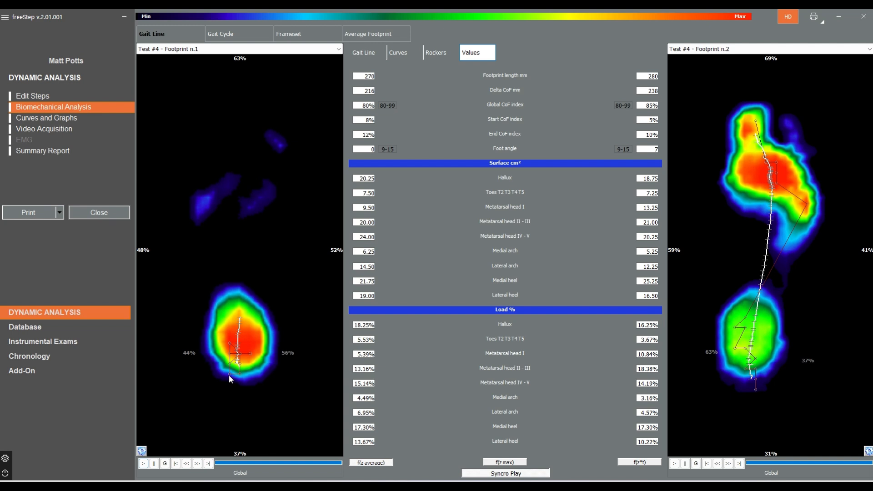
left_click(140, 452)
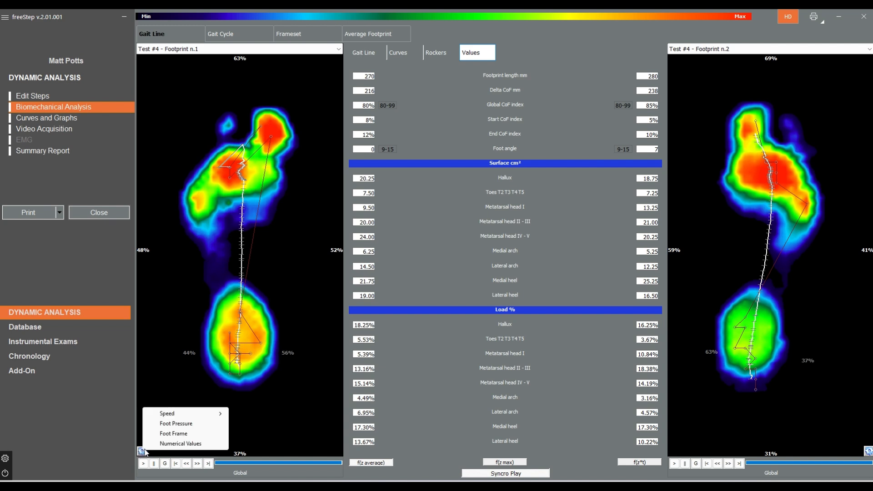
left_click(175, 434)
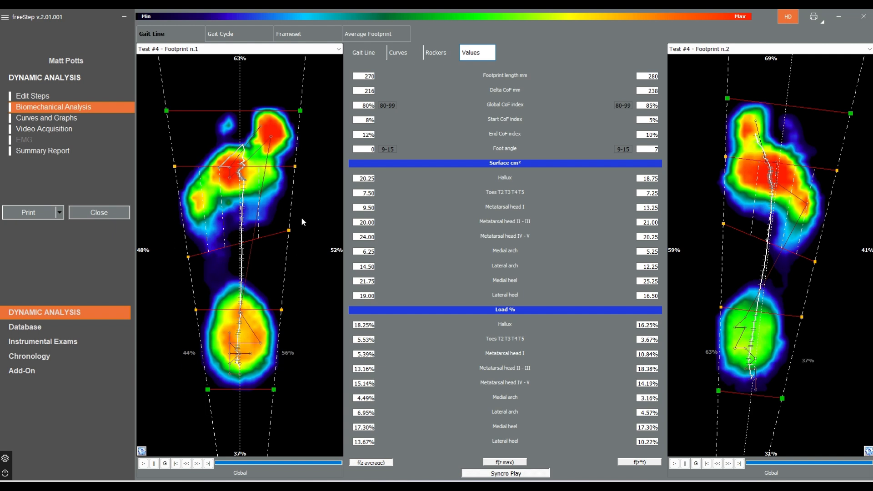
Play the gait line animation and set its playback speed to 200%.
left_click(143, 454)
mouse_move(172, 422)
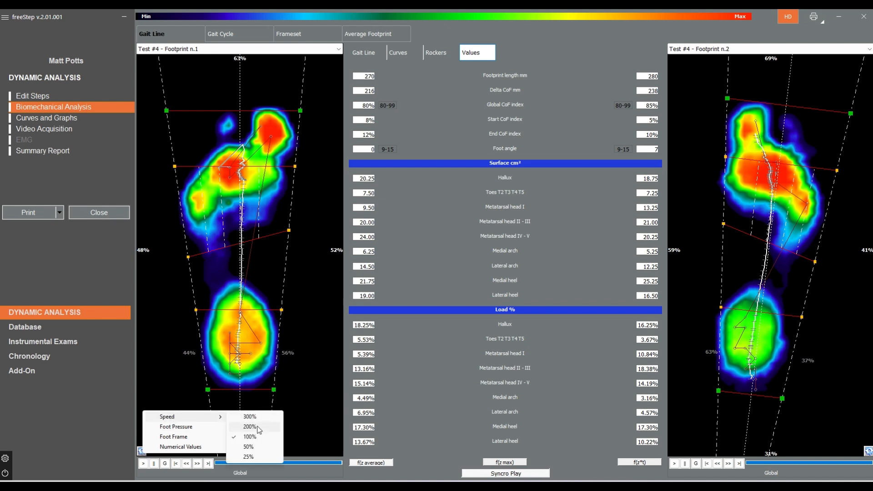
left_click(143, 464)
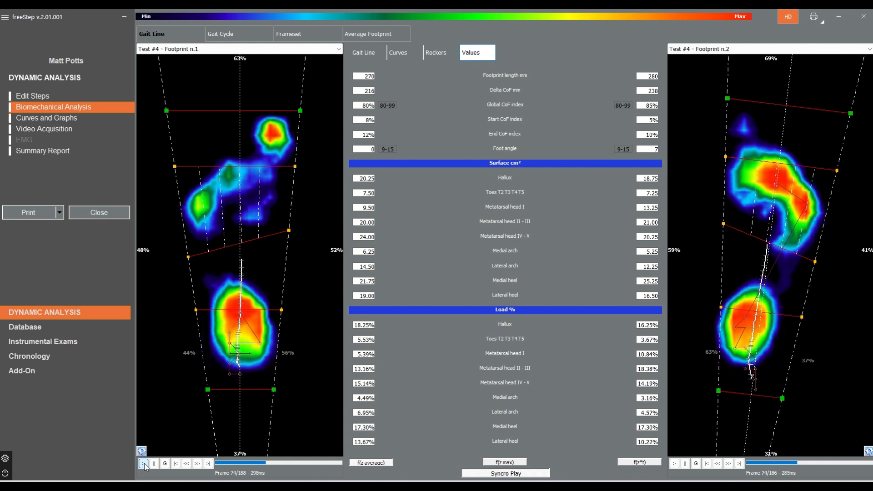
left_click(141, 450)
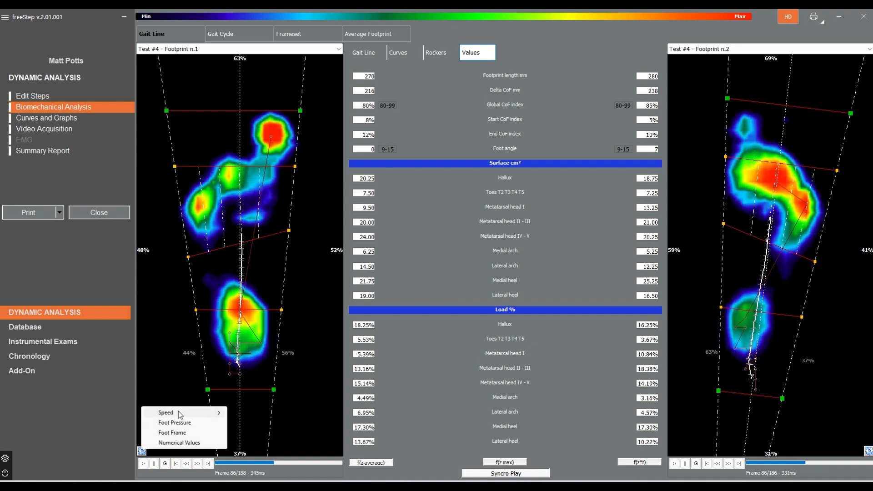
mouse_move(179, 414)
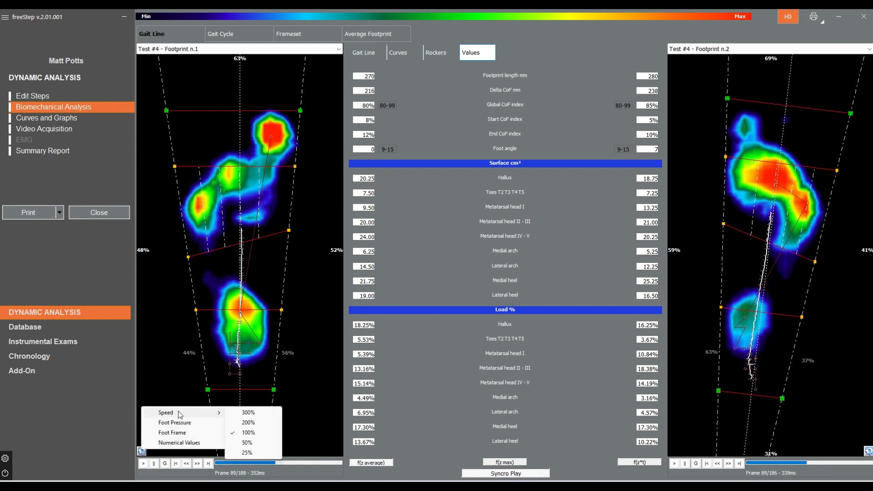
left_click(248, 423)
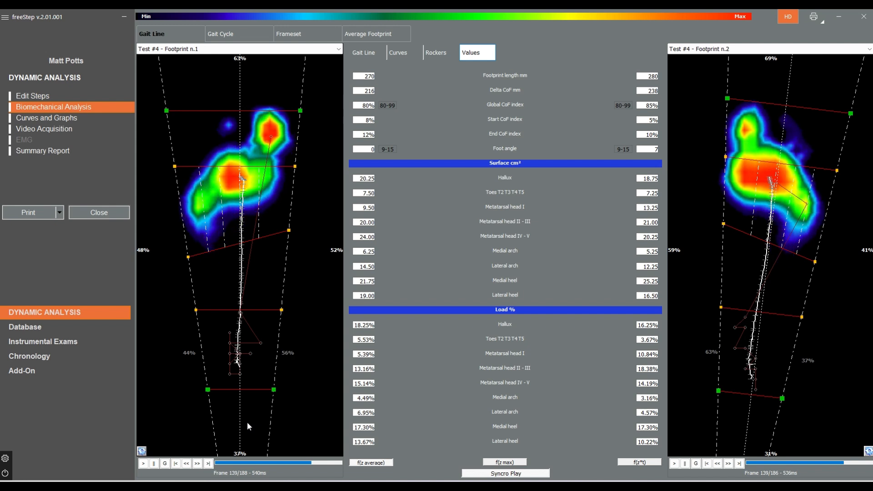
Try the gait line playback at 300% speed and return it to 200%.
left_click(141, 450)
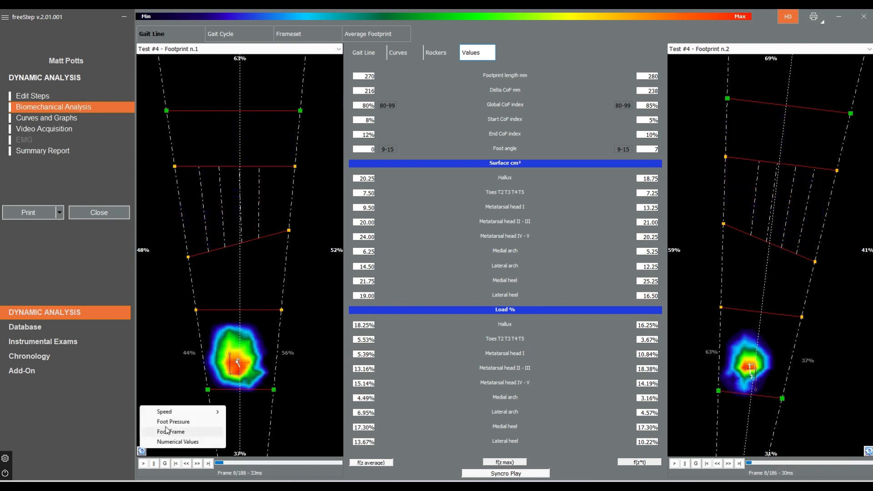
mouse_move(181, 411)
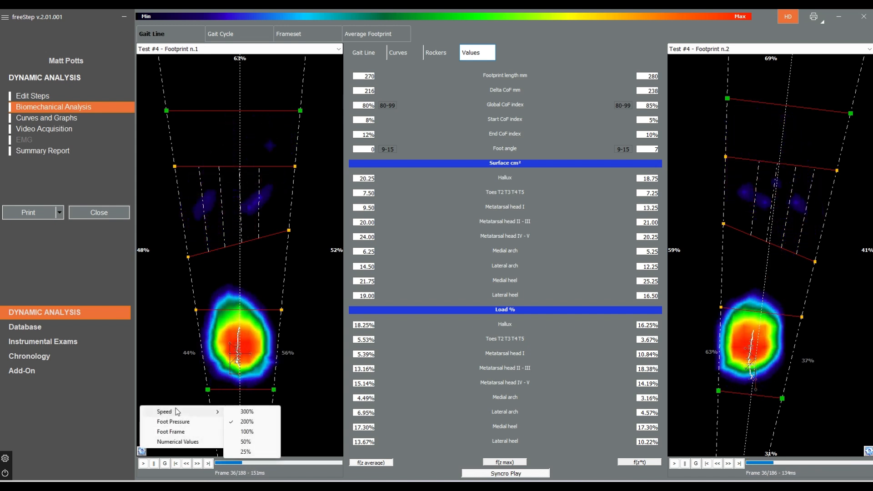
left_click(251, 411)
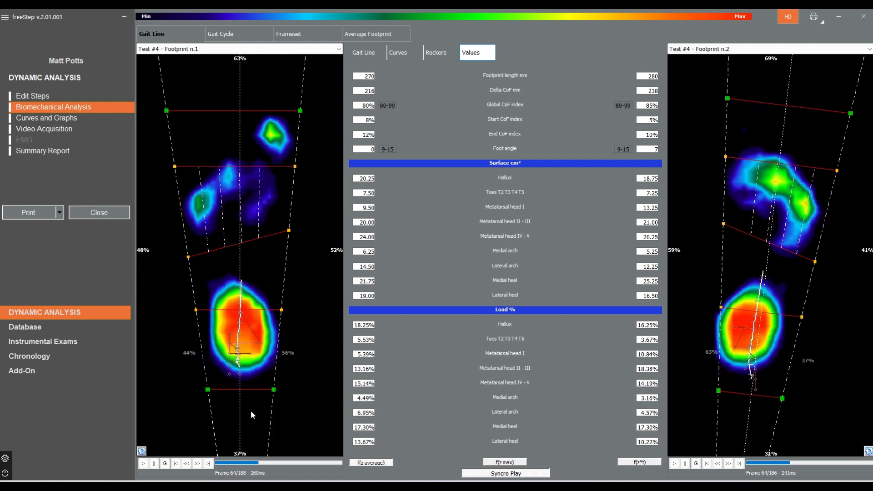
left_click(141, 451)
mouse_move(199, 413)
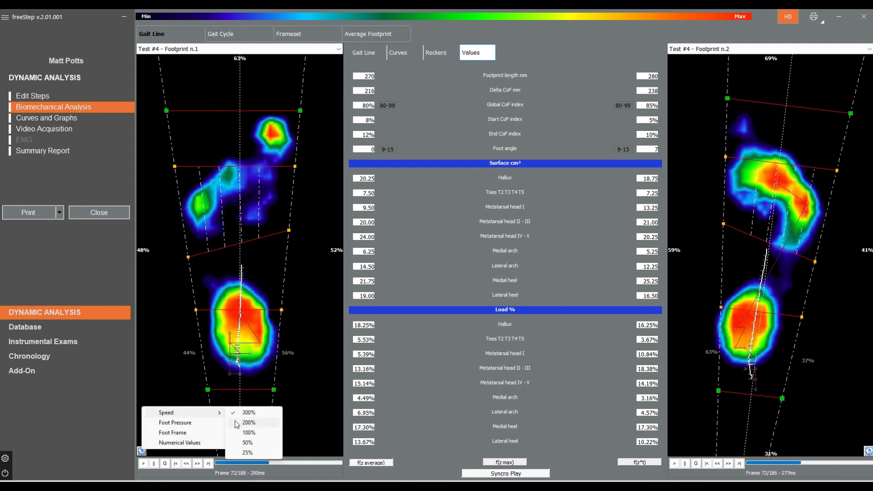
left_click(236, 423)
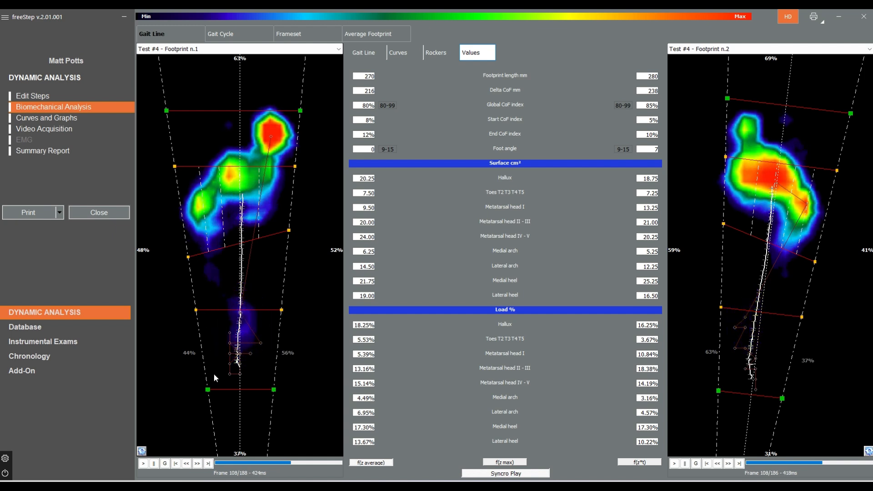
Hide the foot frame overlay on the gait line footprints.
left_click(141, 451)
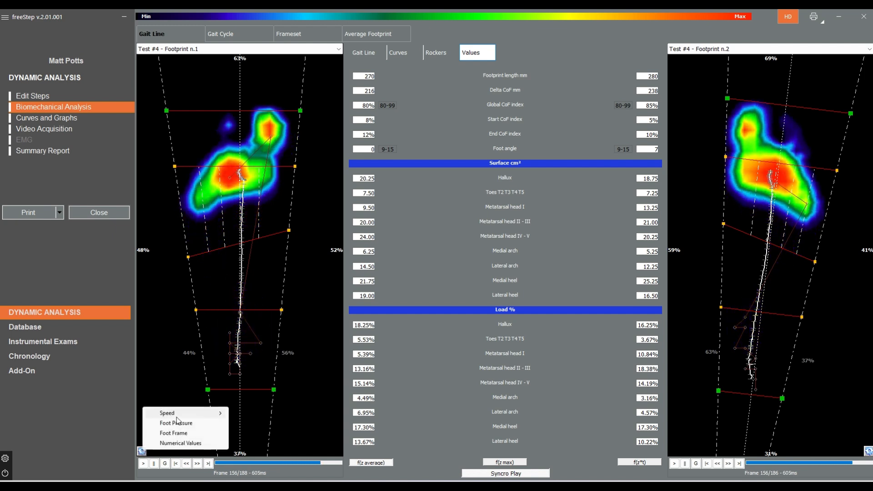
left_click(174, 432)
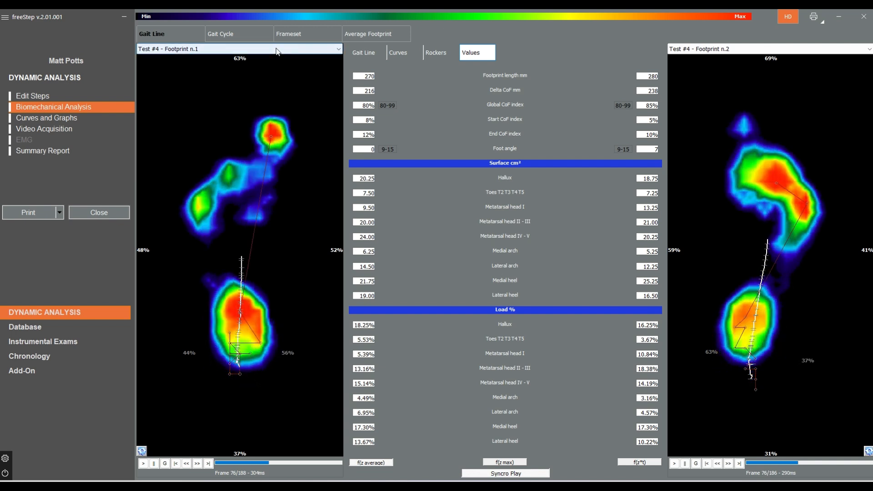
Play the gait cycle animation, set its speed to 300%, and pause it during test 2.
left_click(227, 34)
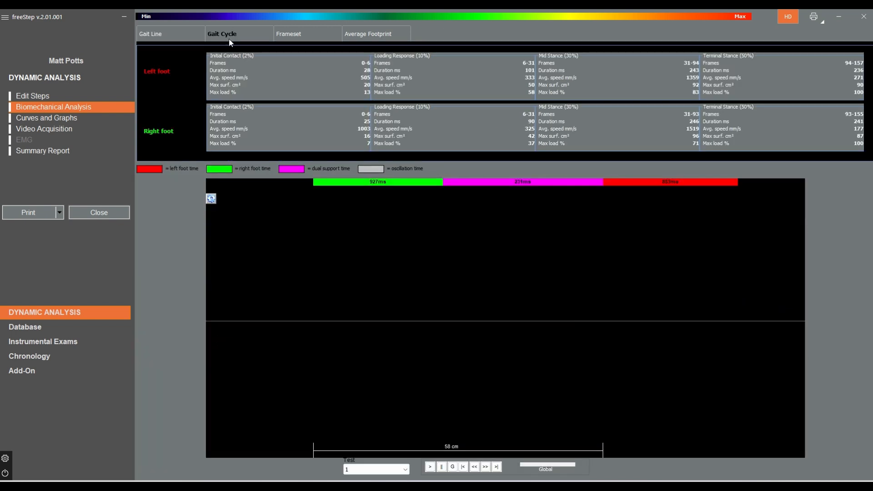
left_click(430, 467)
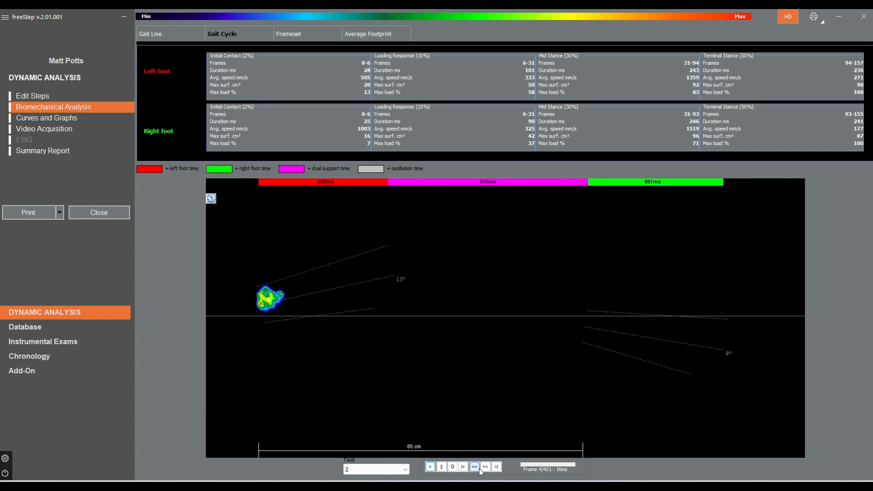
left_click(211, 199)
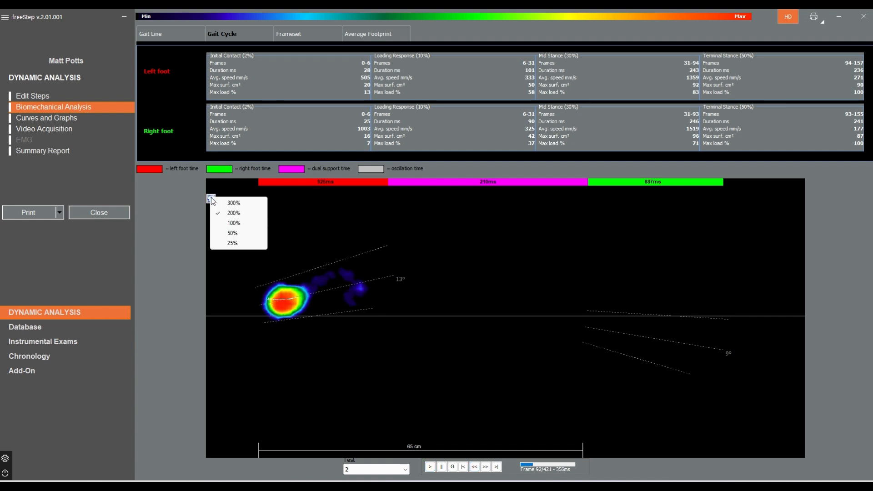
left_click(235, 205)
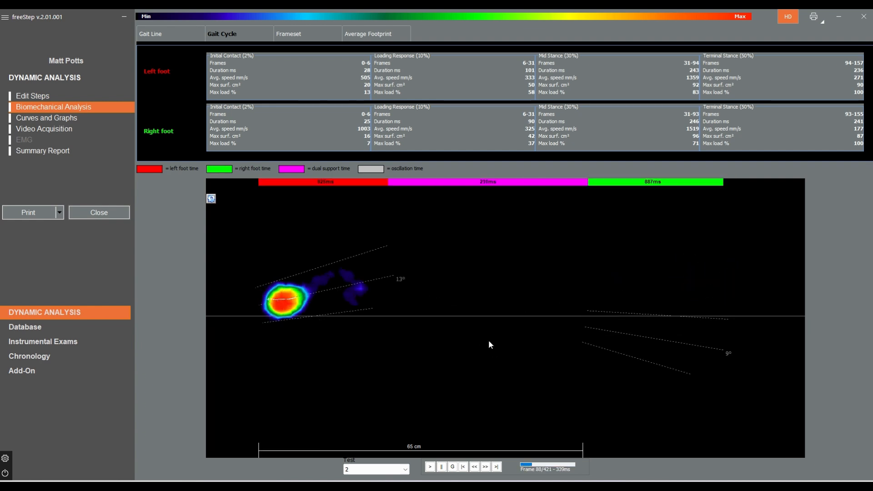
left_click(441, 467)
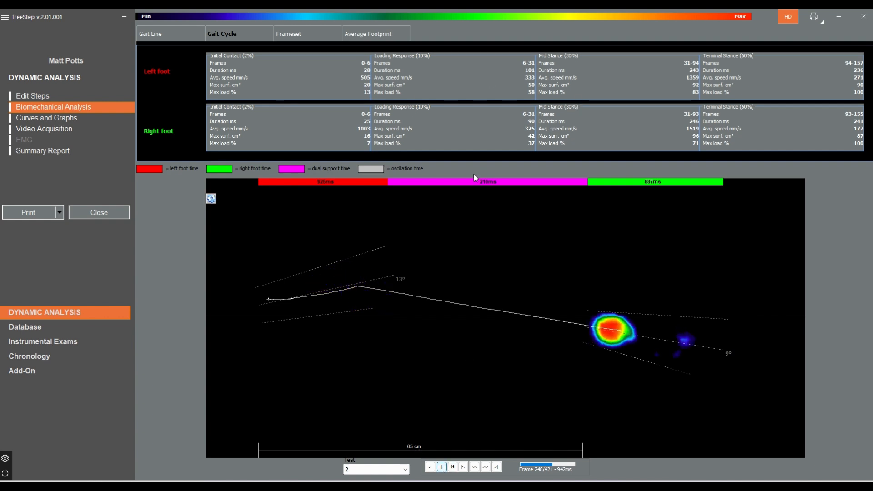
Look at the frame-by-frame footprint set and the average footprint view.
left_click(287, 34)
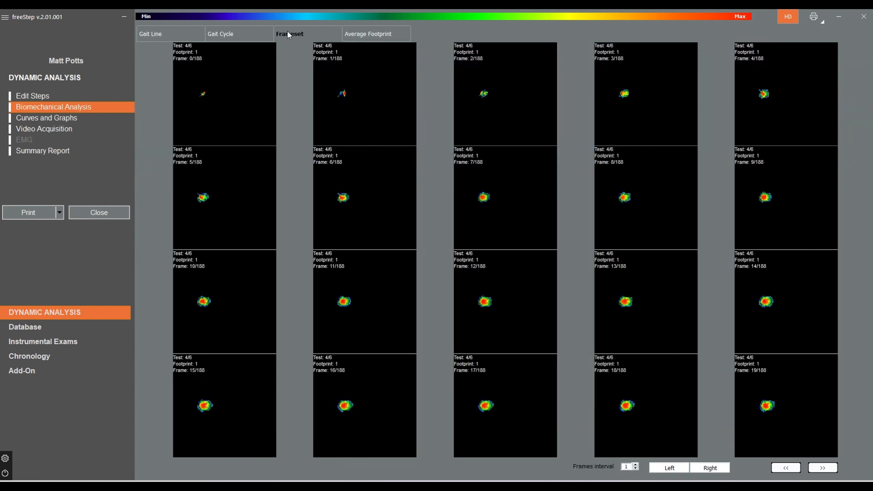
left_click(358, 38)
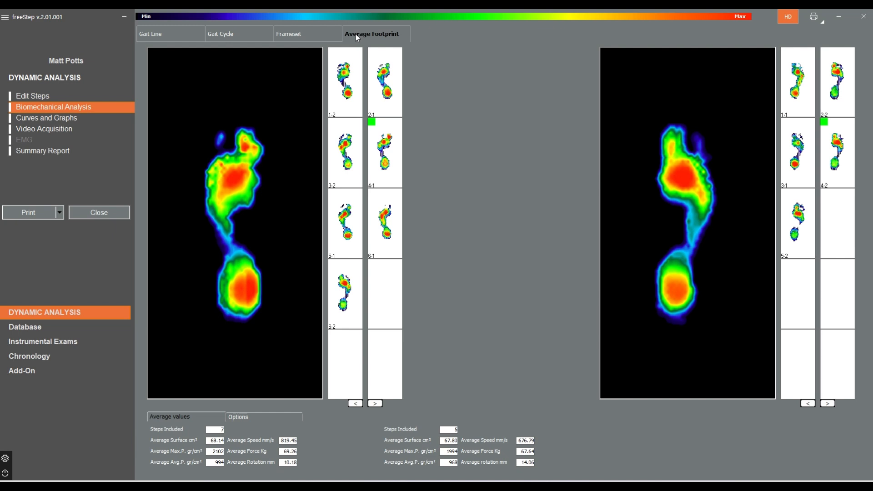
Return to the step editing view and go back through the recorded passes to test 3.
left_click(34, 98)
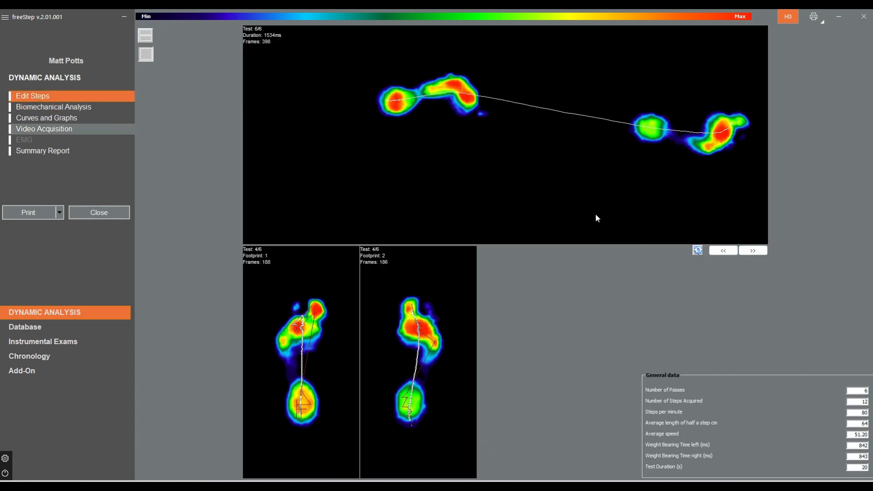
left_click(722, 251)
left_click(722, 250)
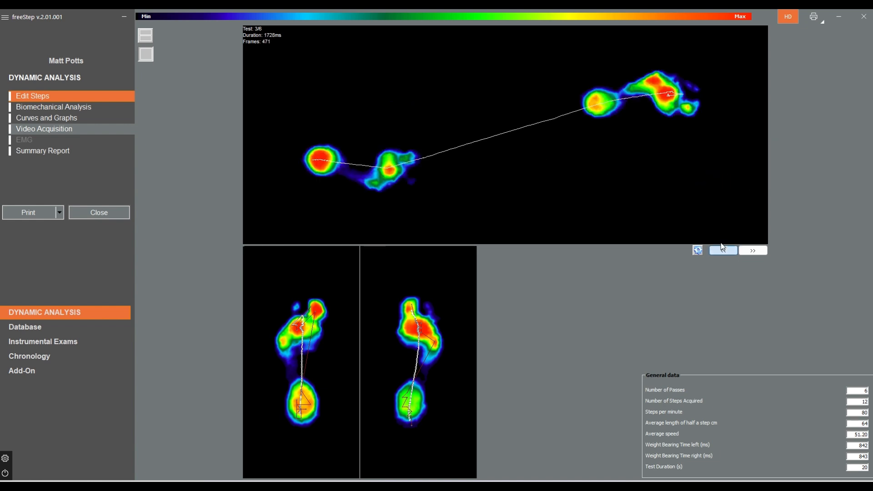
Go back through the recorded passes to test 1 and select its right footprint.
left_click(721, 250)
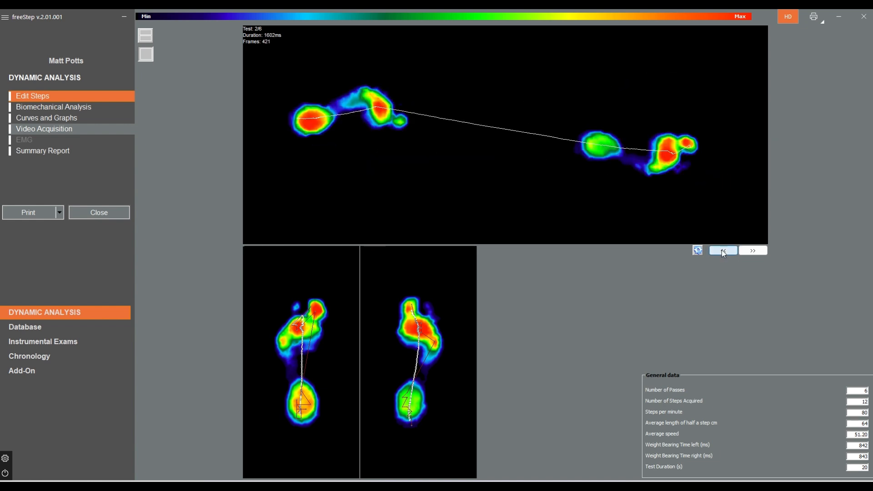
left_click(722, 251)
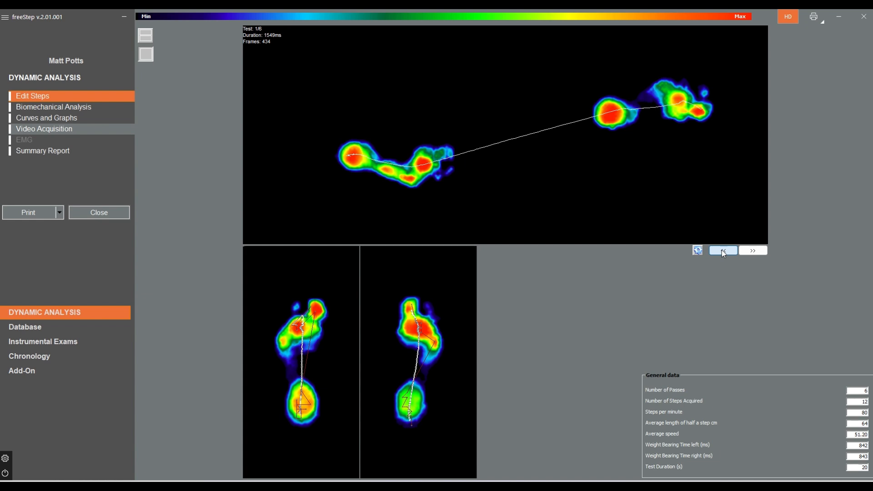
left_click(386, 176)
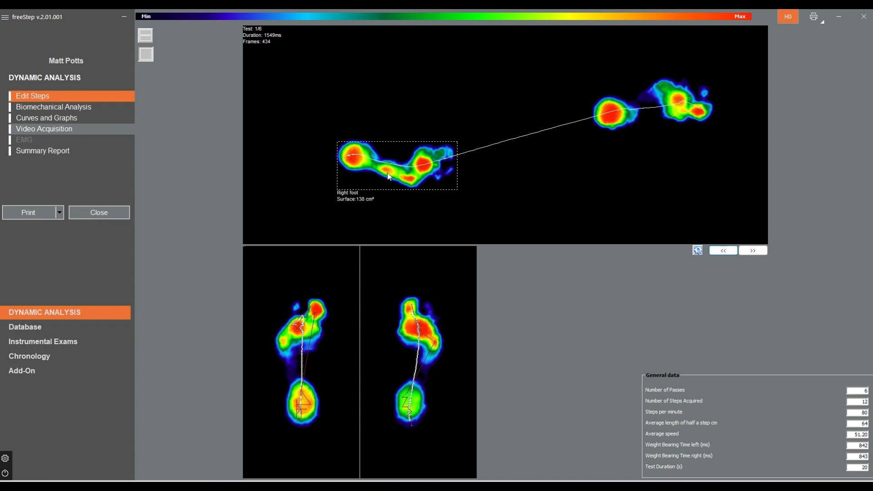
Reopen the biomechanical analysis and view the gait line values for both feet.
left_click(72, 110)
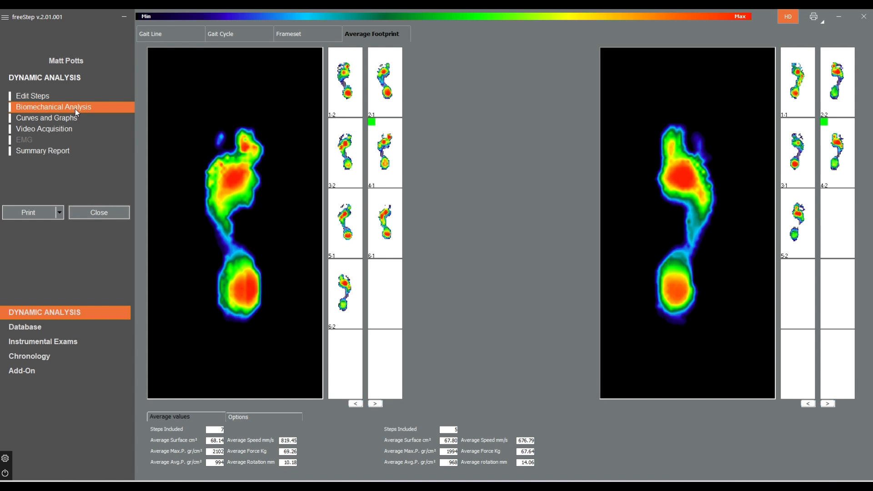
left_click(162, 31)
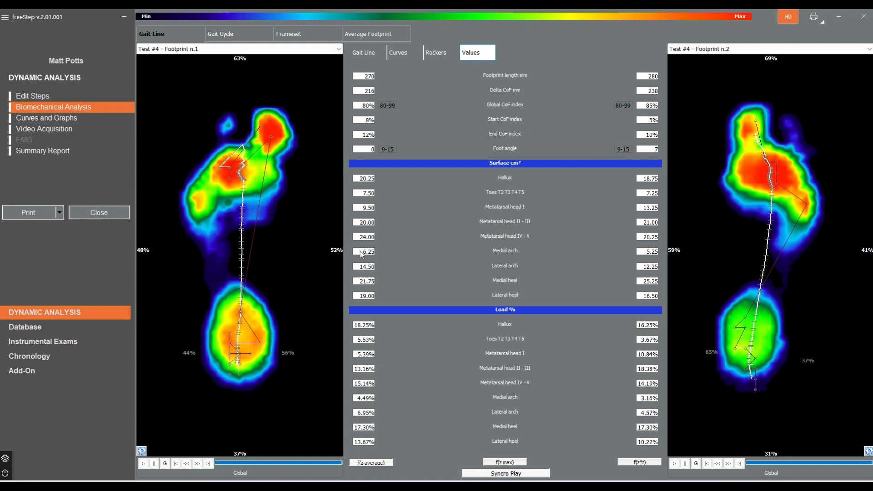
Open the curves and graphs, show Rotation mm in the left foot's third graph, and restore it to Maximum Pressure gr/cm².
left_click(66, 123)
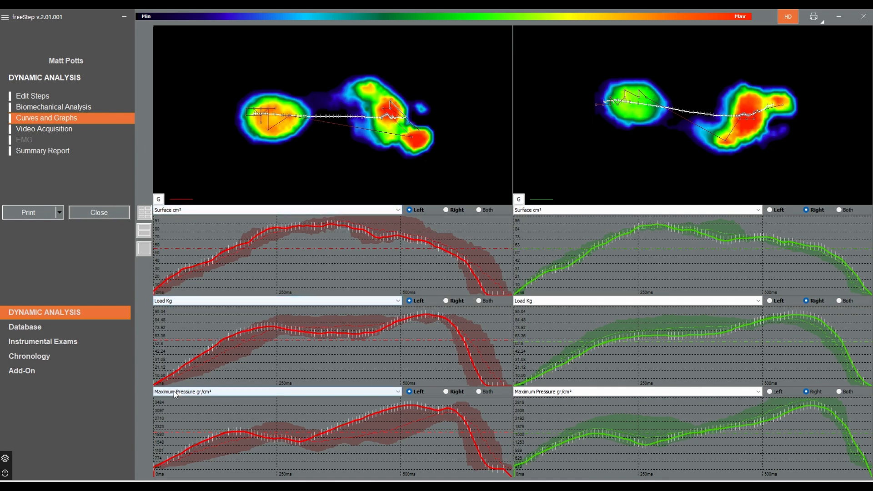
left_click(169, 212)
left_click(168, 212)
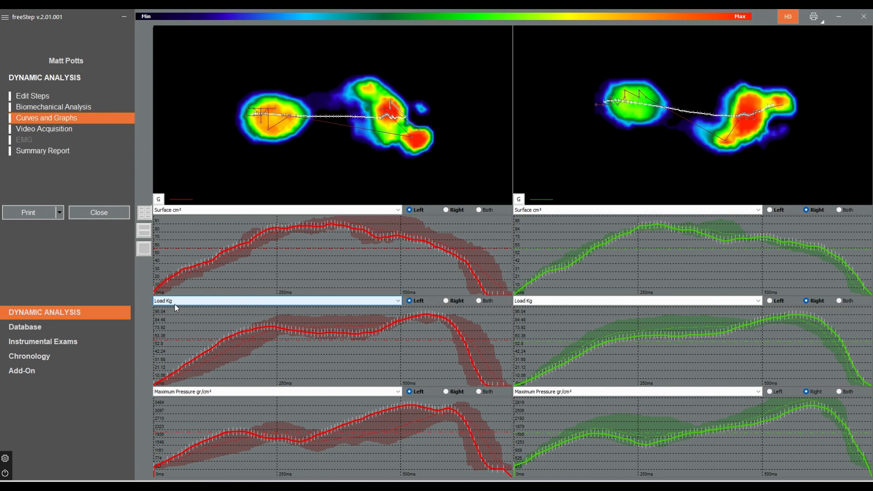
left_click(208, 393)
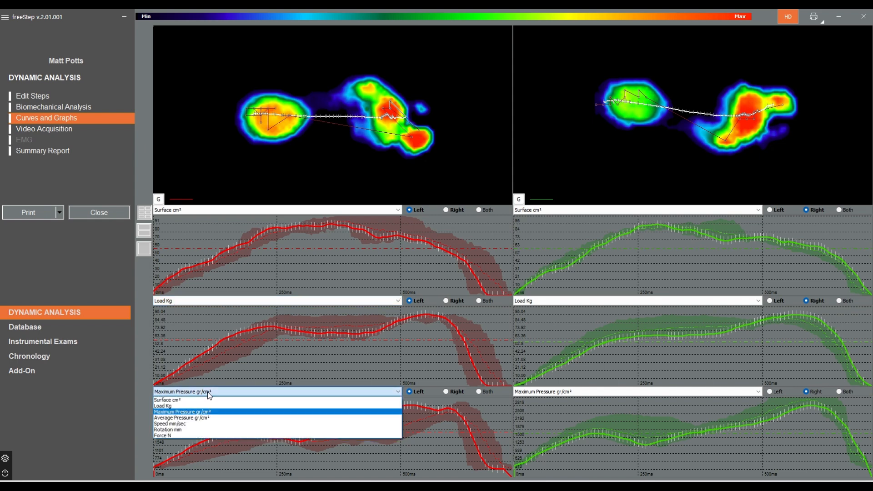
left_click(190, 430)
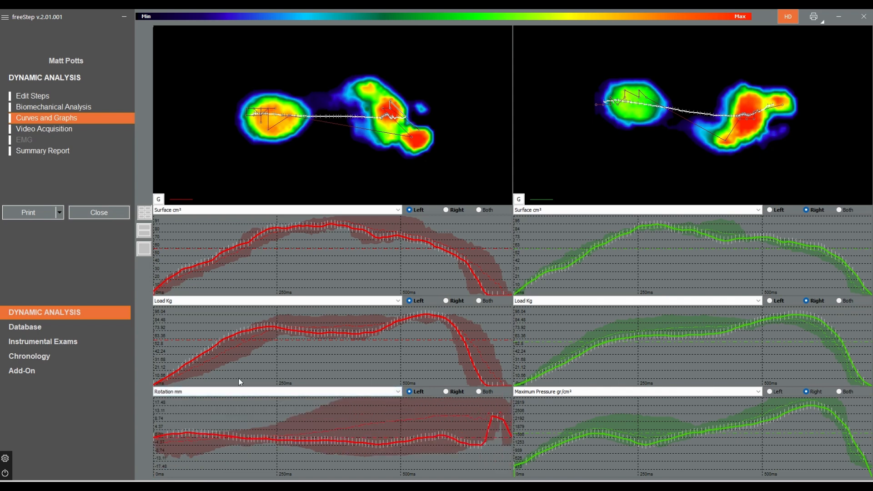
left_click(227, 392)
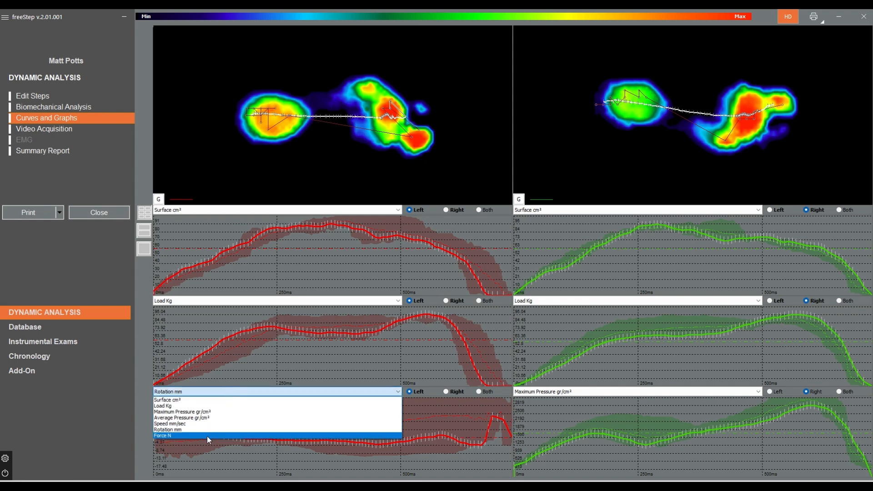
left_click(200, 411)
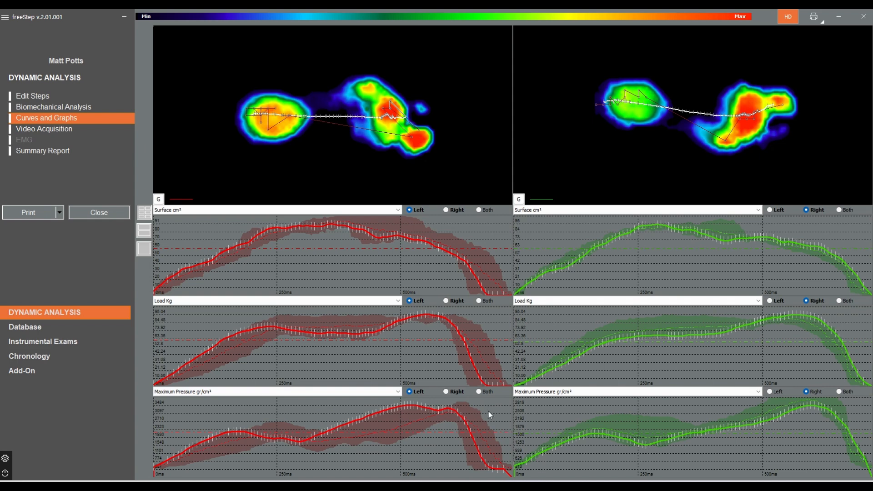
Show Speed mm/sec in the right foot's third graph and restore it to Maximum Pressure gr/cm².
left_click(586, 392)
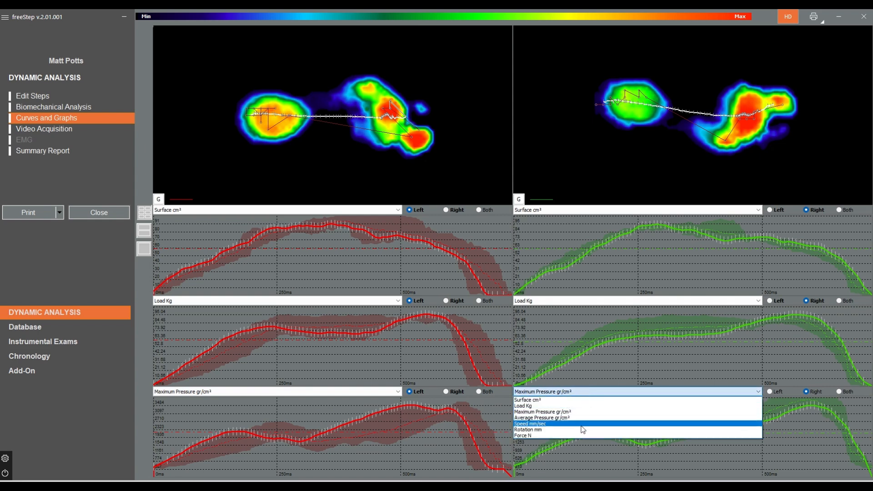
left_click(579, 424)
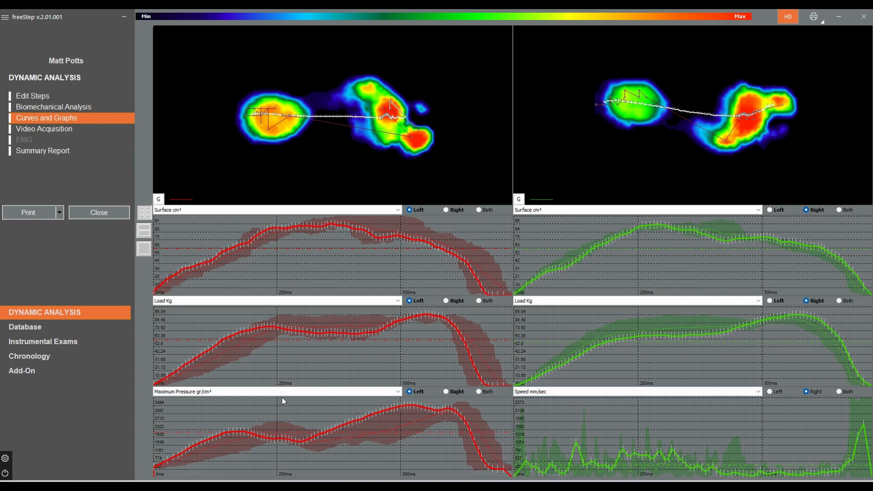
left_click(554, 394)
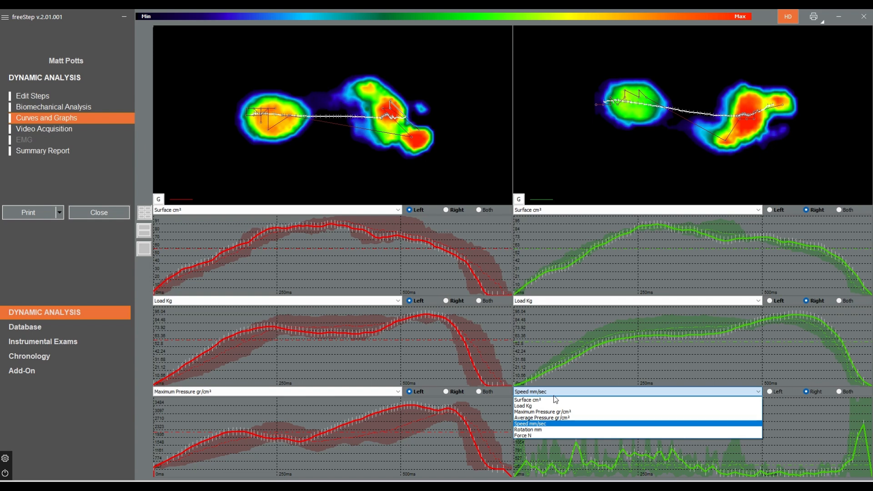
left_click(542, 411)
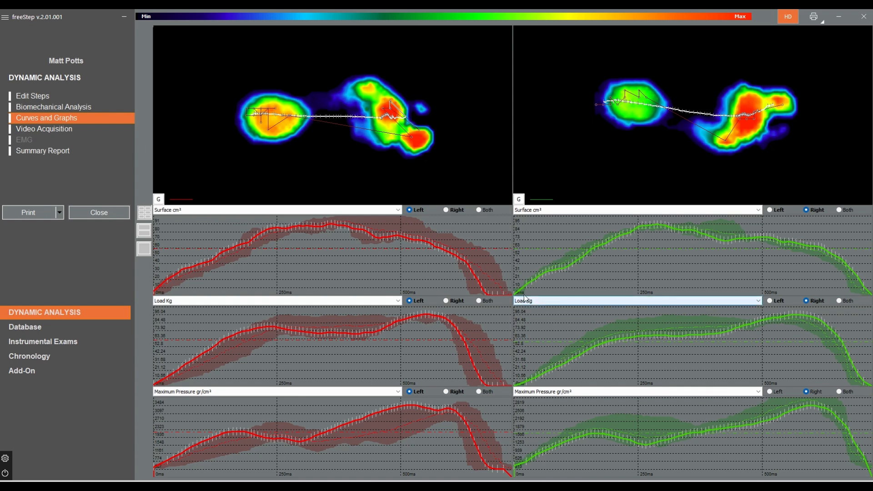
mouse_move(523, 386)
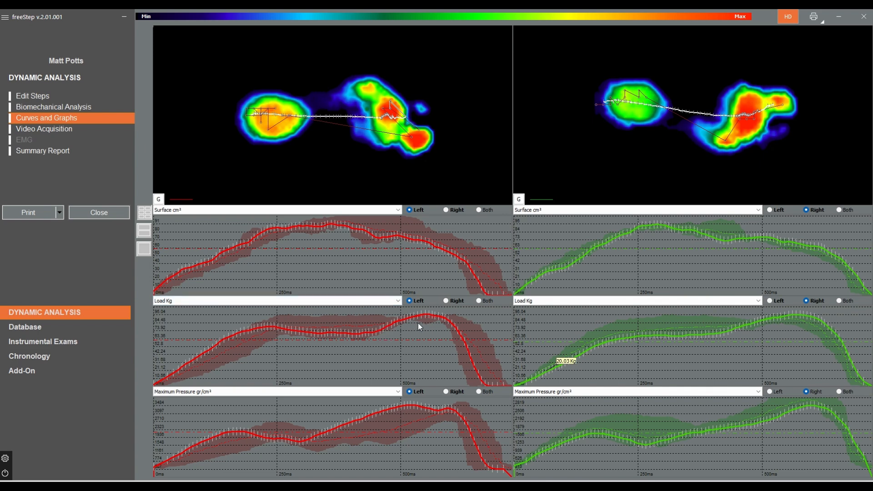
mouse_move(375, 236)
Open the video acquisition view and rewind the walking video to its start.
left_click(70, 130)
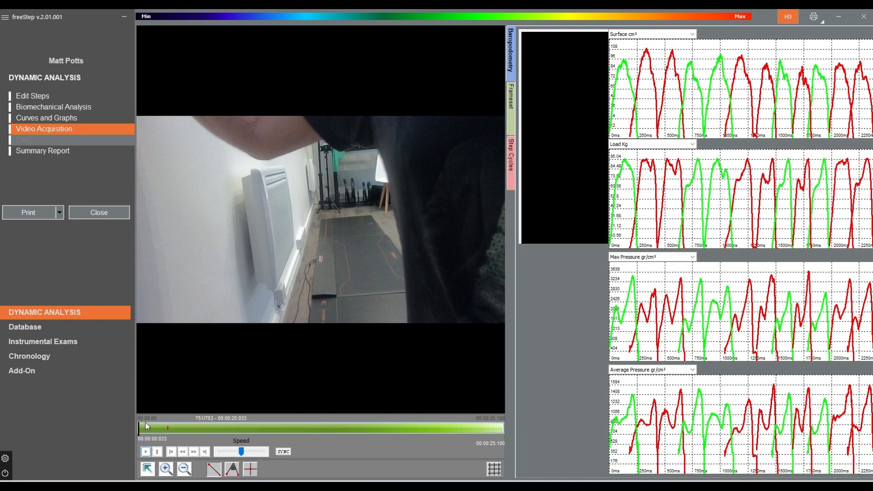
left_click(171, 452)
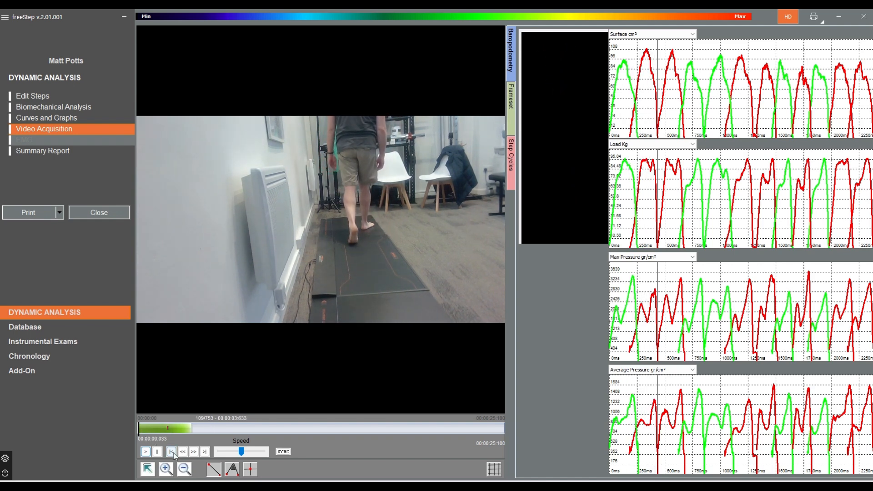
left_click(171, 452)
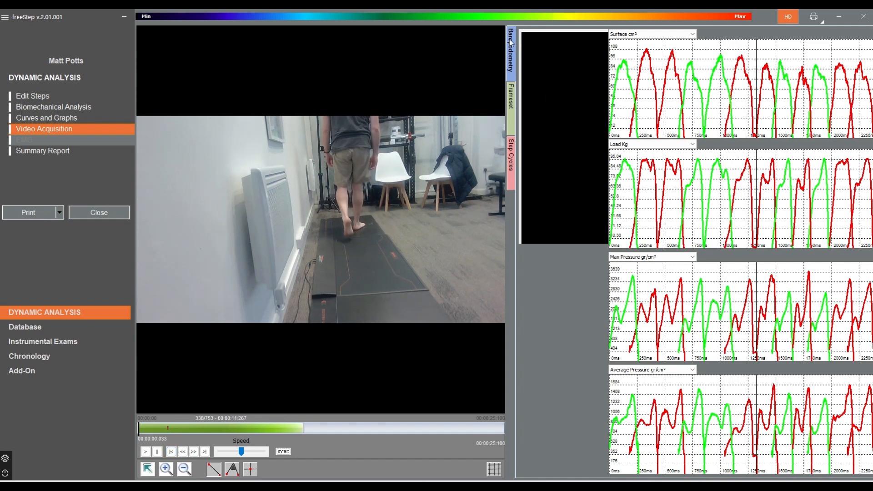
View the video frameset and the step cycles list, and return to the baropodometry graphs beside the video.
left_click(513, 104)
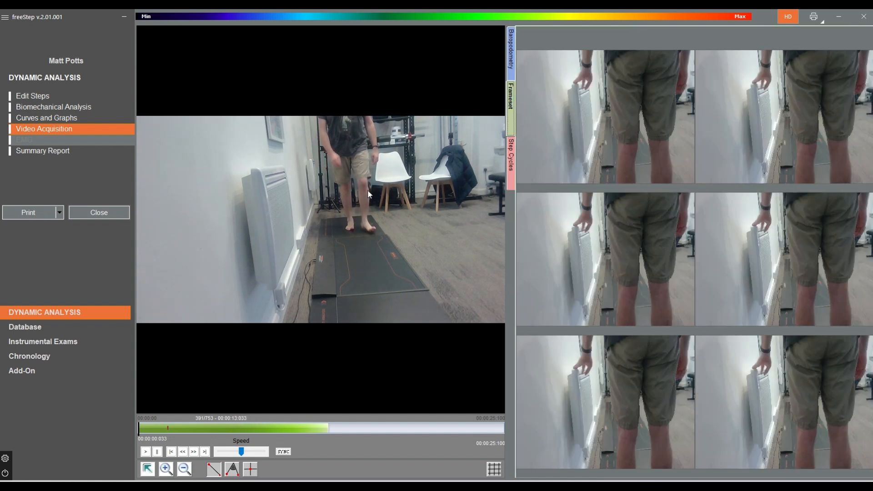
left_click(511, 153)
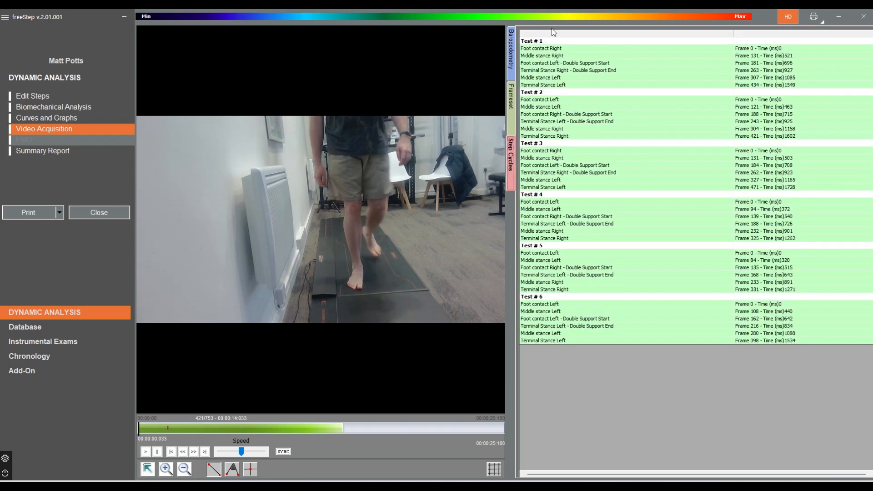
left_click(511, 45)
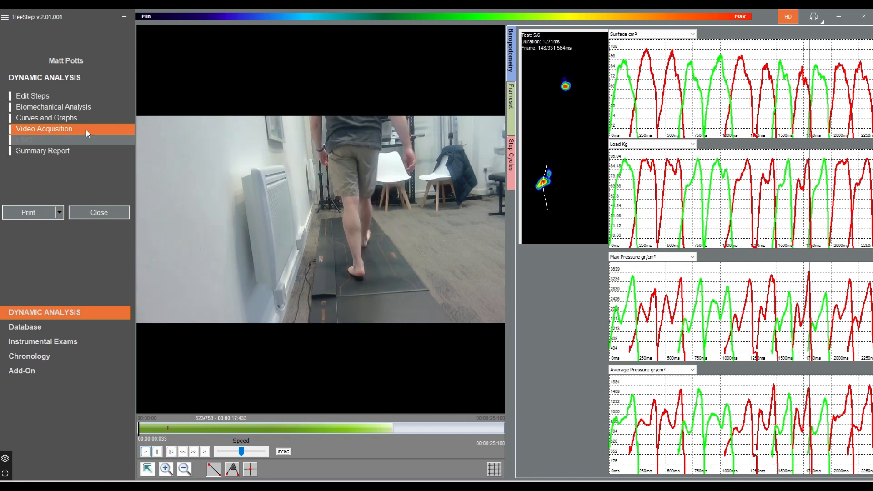
Revisit the curves and graphs, gait line values and walking video, and open the summary report.
left_click(73, 118)
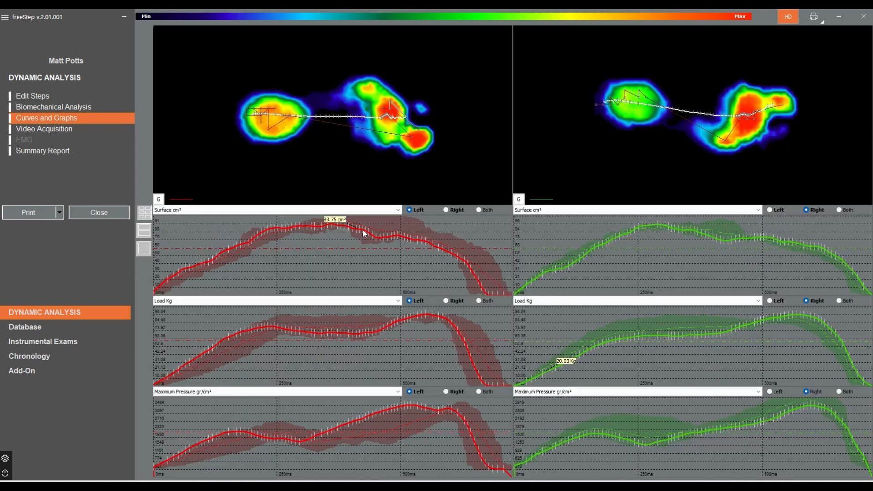
left_click(94, 107)
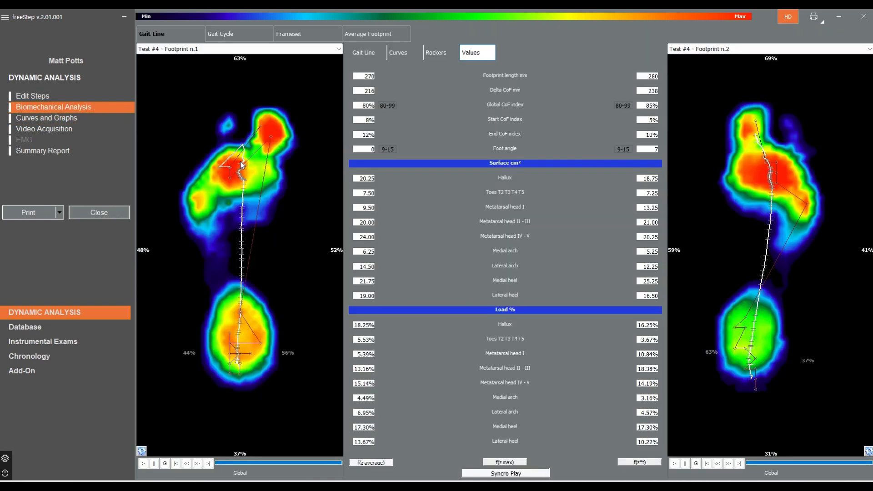
left_click(73, 128)
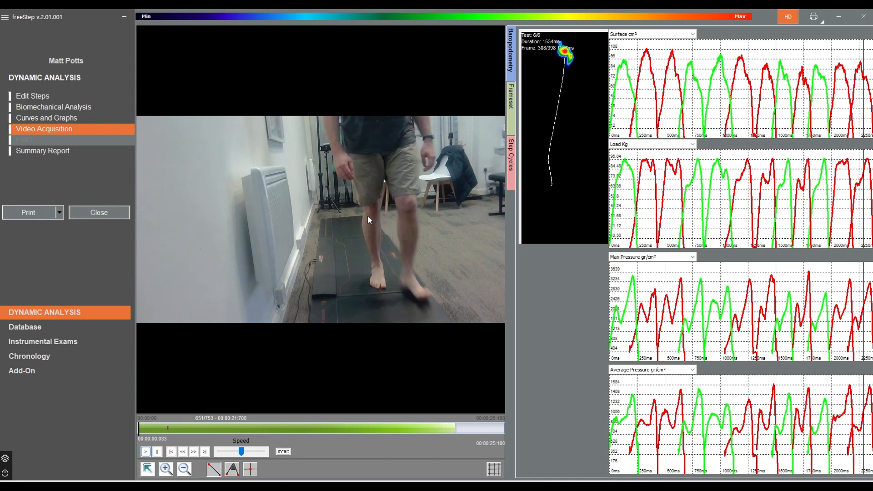
left_click(55, 151)
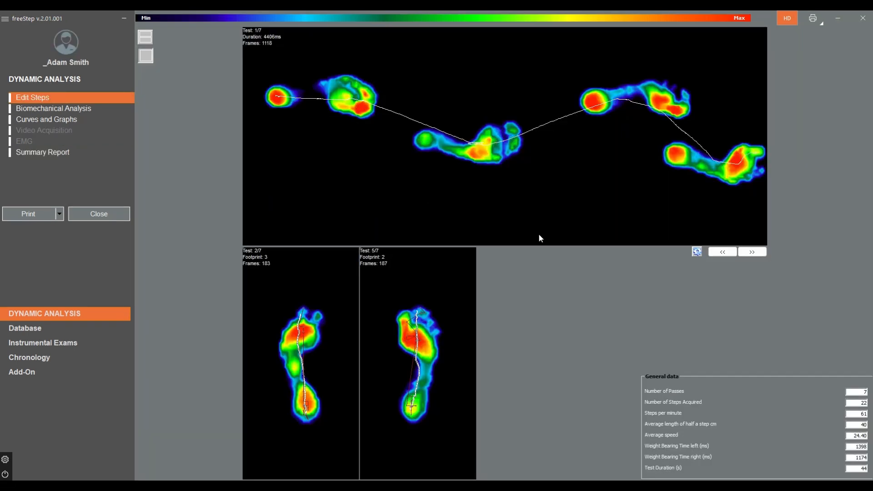
Open the second patient's biomechanical analysis and show the foot frame overlay on the gait line footprints.
left_click(59, 113)
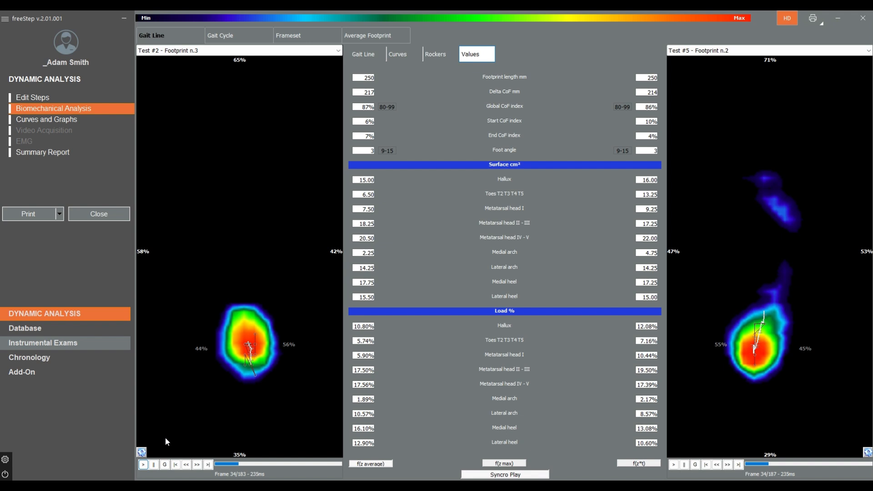
left_click(142, 452)
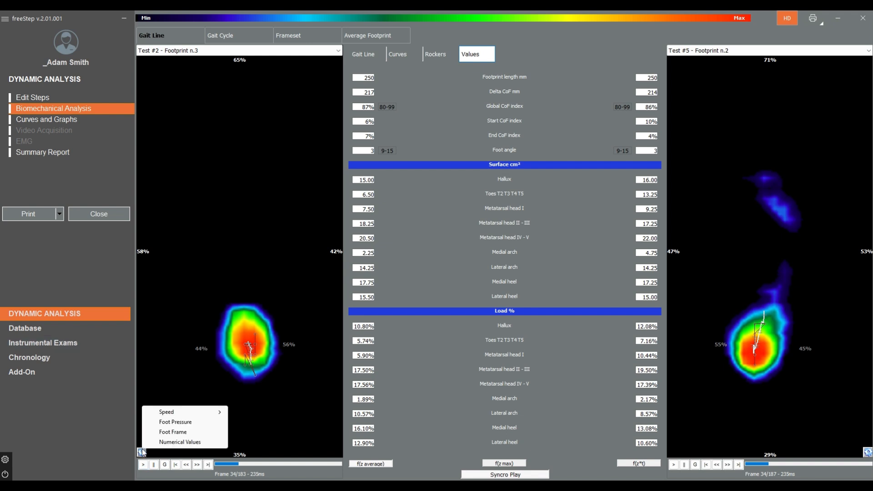
left_click(172, 431)
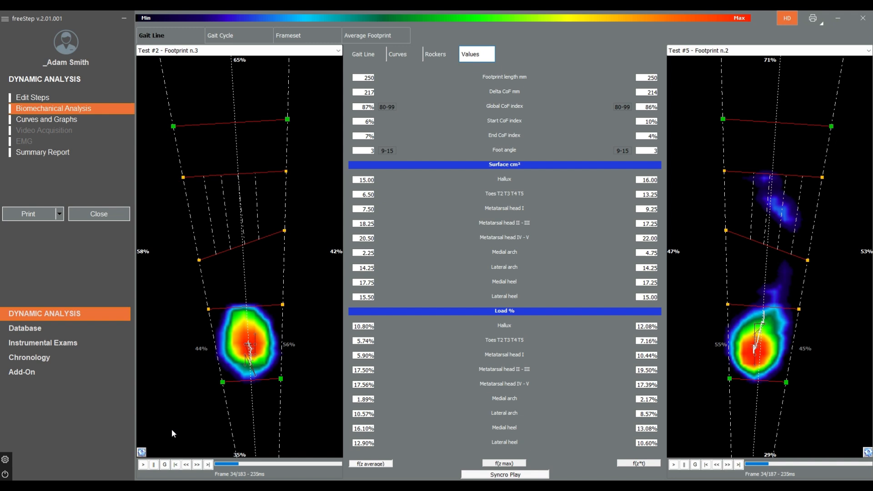
Set the footprint playback speed to 200% and play the gait line animation.
left_click(141, 451)
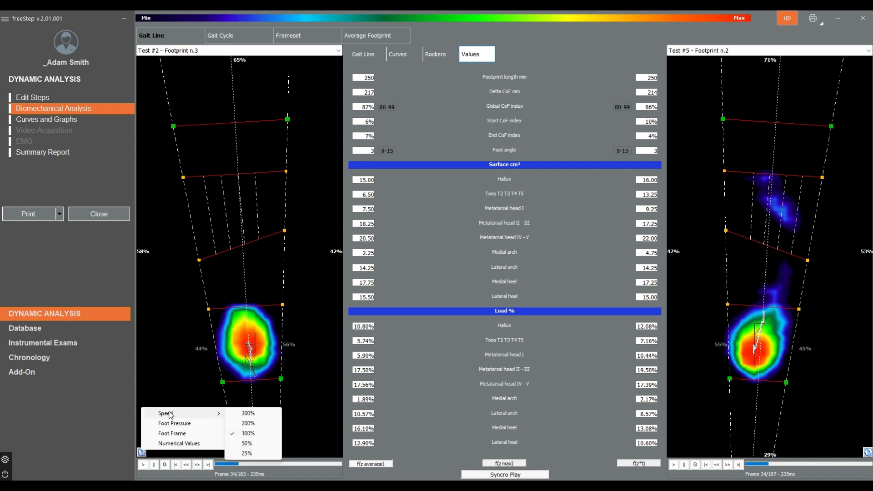
left_click(253, 422)
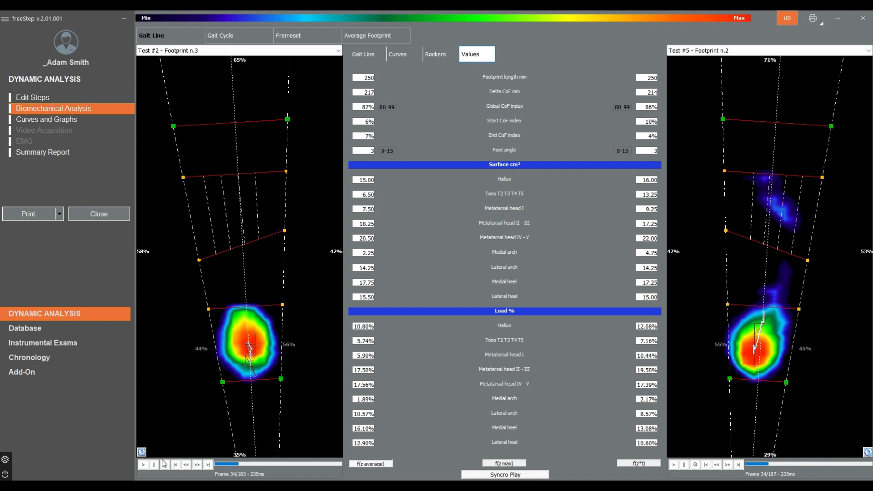
left_click(143, 465)
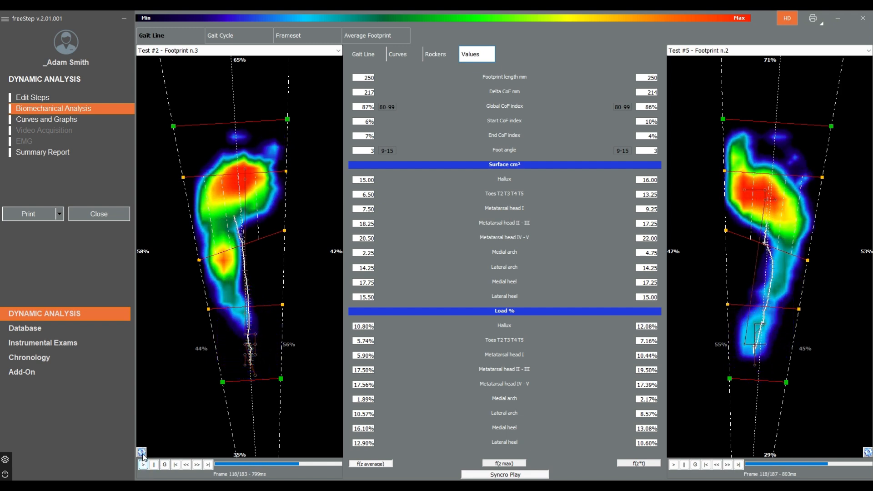
Hide the numerical values on the footprint views and show them again.
left_click(142, 454)
left_click(178, 446)
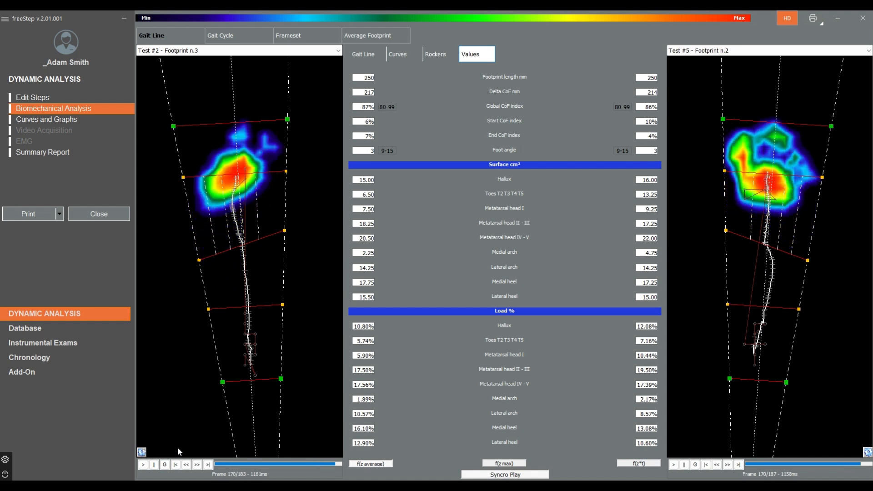
left_click(142, 453)
left_click(164, 446)
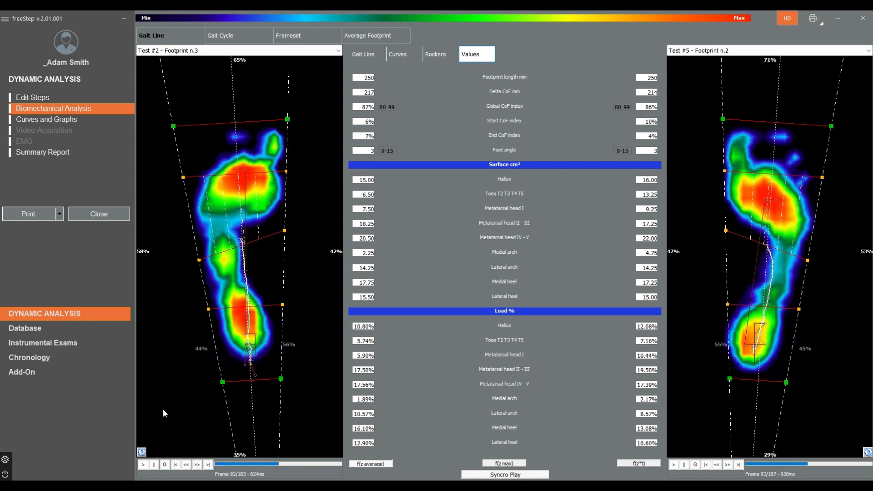
Try the gait line footprint playback at 50% speed and at 200% speed.
left_click(138, 453)
mouse_move(169, 417)
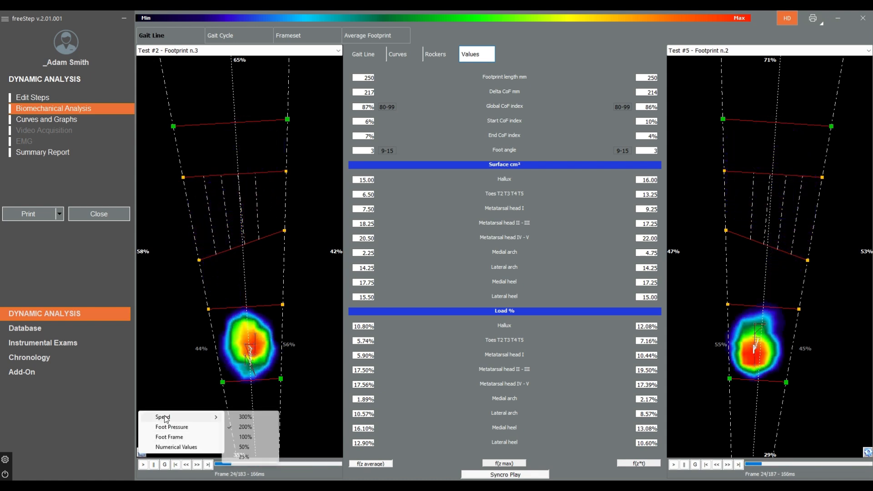
left_click(252, 448)
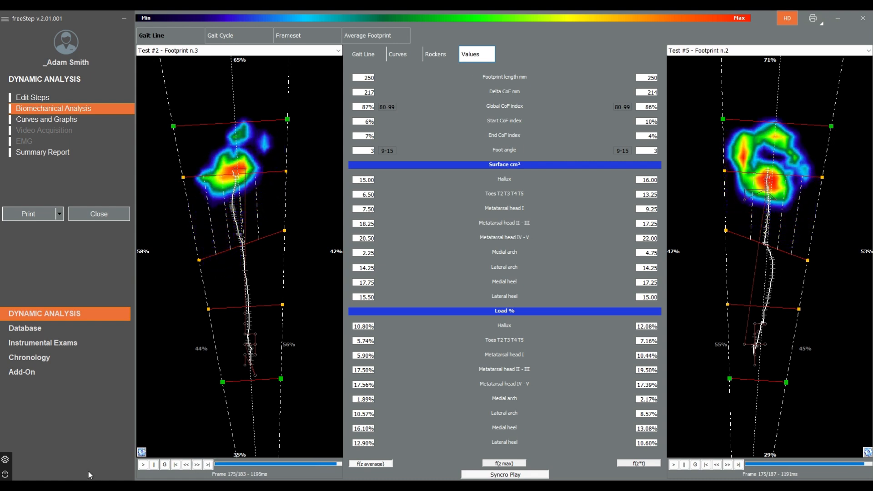
left_click(140, 453)
mouse_move(220, 411)
left_click(253, 423)
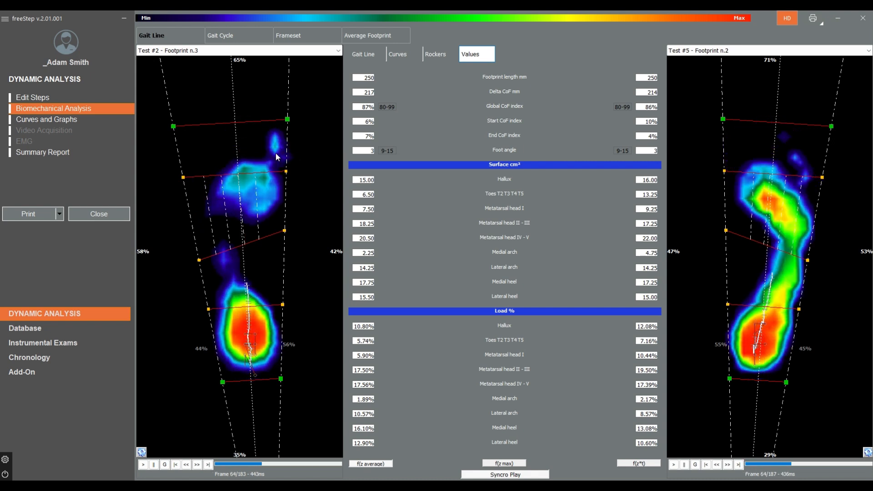
Set the gait line footprint playback speed to 100%.
left_click(141, 452)
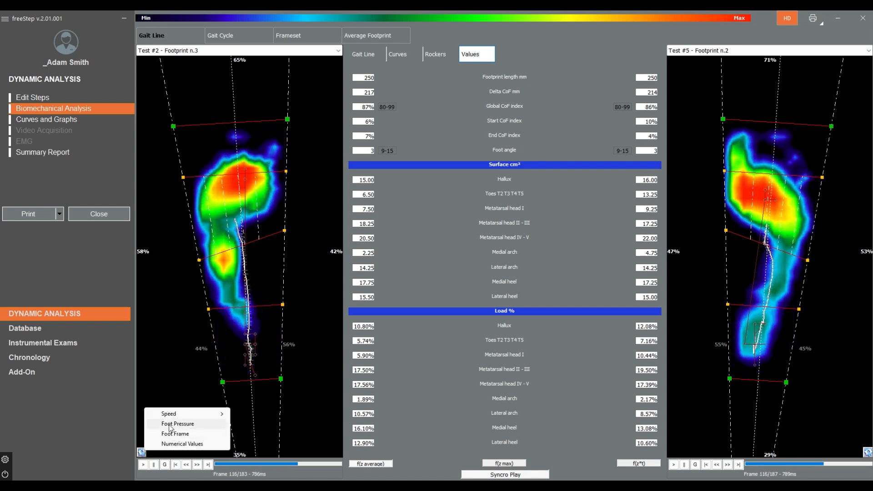
mouse_move(209, 413)
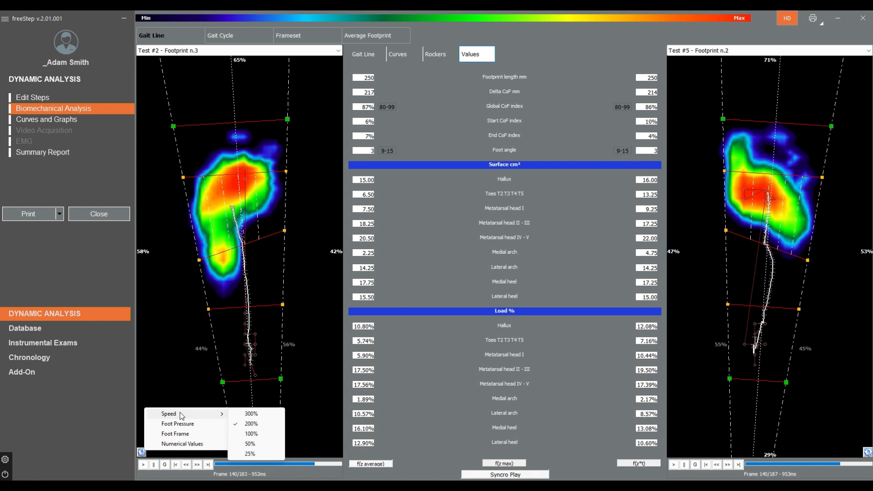
left_click(244, 432)
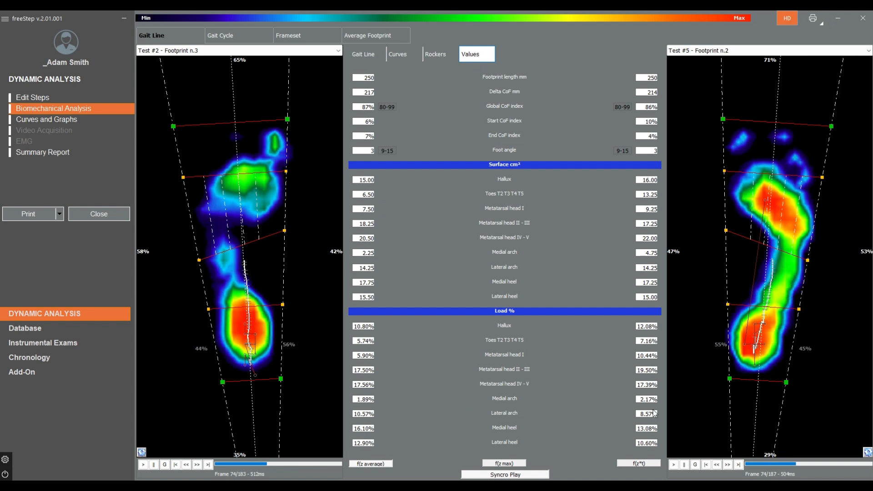
Play the gait cycle animation, raising its playback speed to 200% and finally to 300%.
left_click(239, 34)
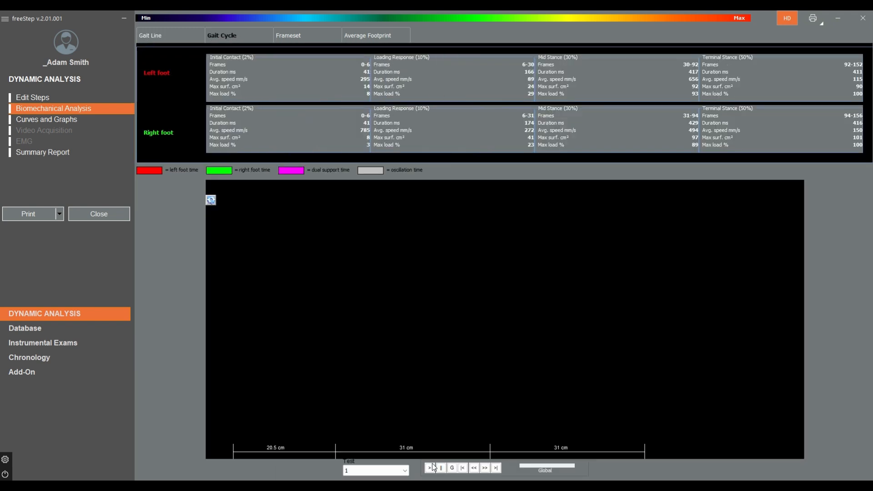
left_click(428, 469)
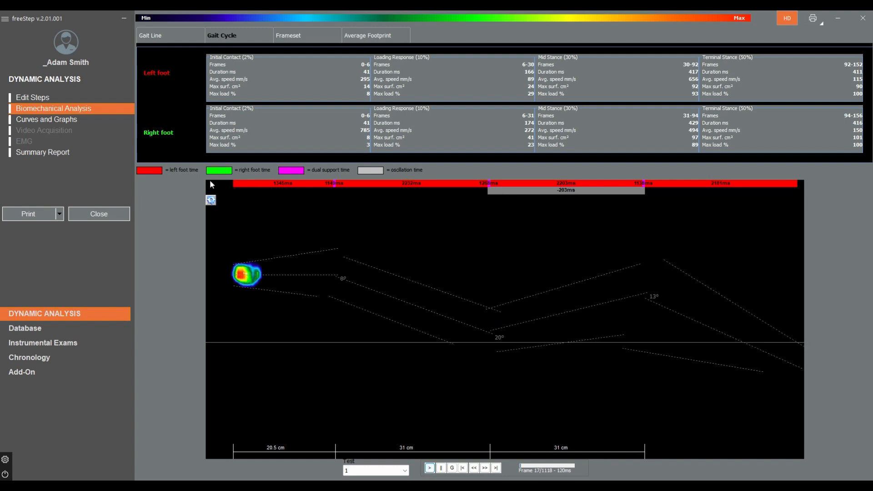
left_click(210, 201)
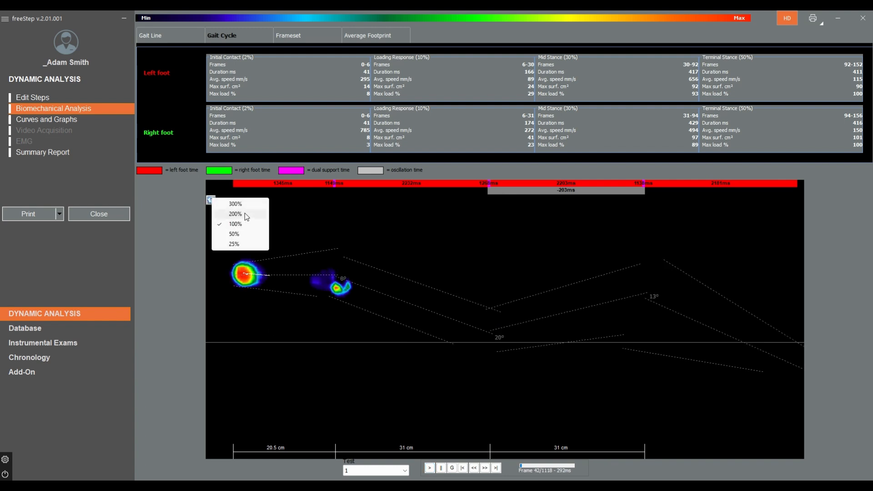
left_click(245, 212)
left_click(211, 200)
left_click(244, 204)
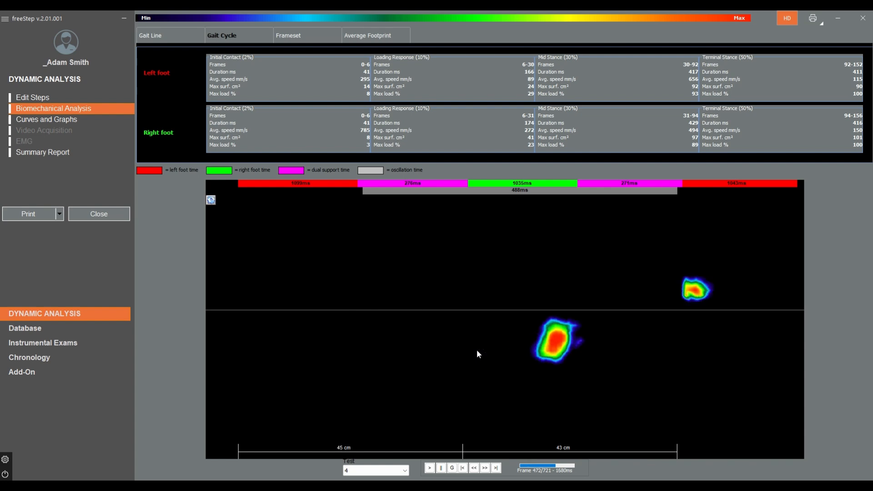
Examine the surface, load and maximum pressure curves for both feet, and open the Database section.
left_click(60, 125)
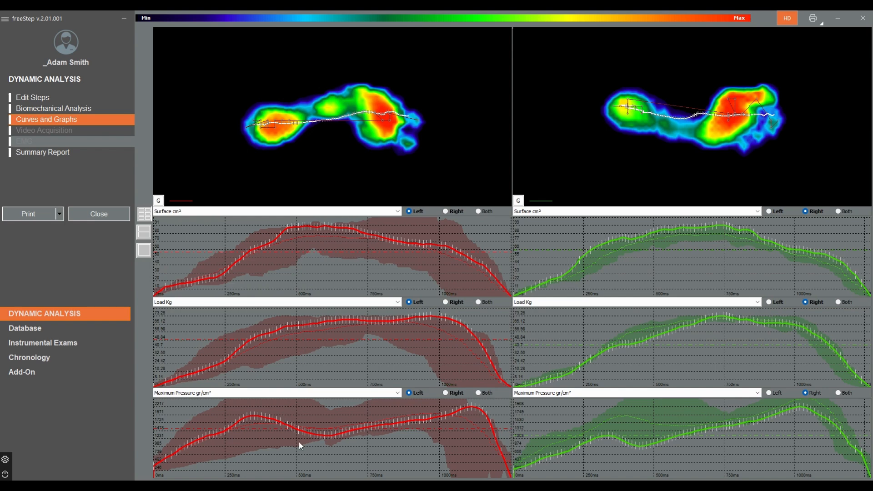
mouse_move(162, 293)
mouse_move(516, 486)
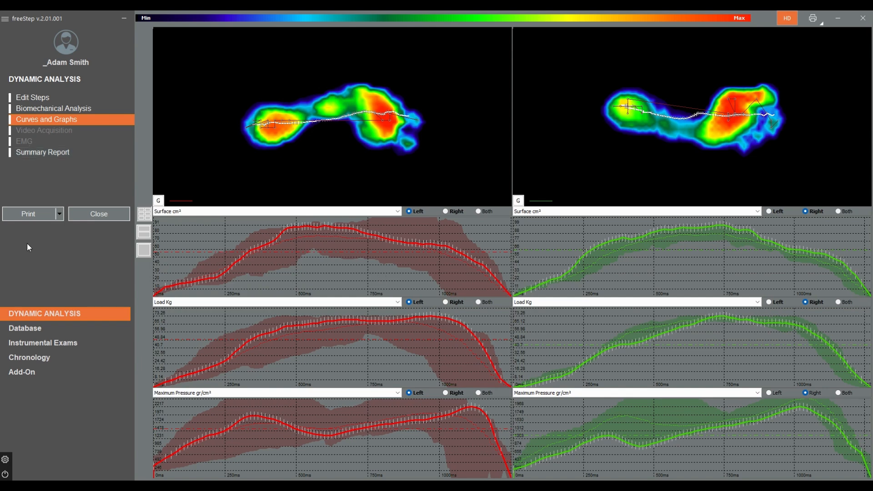
left_click(26, 328)
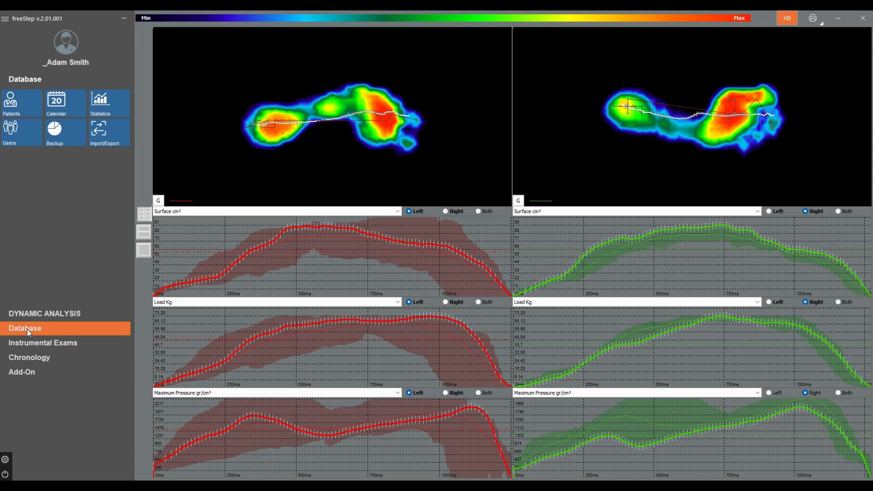